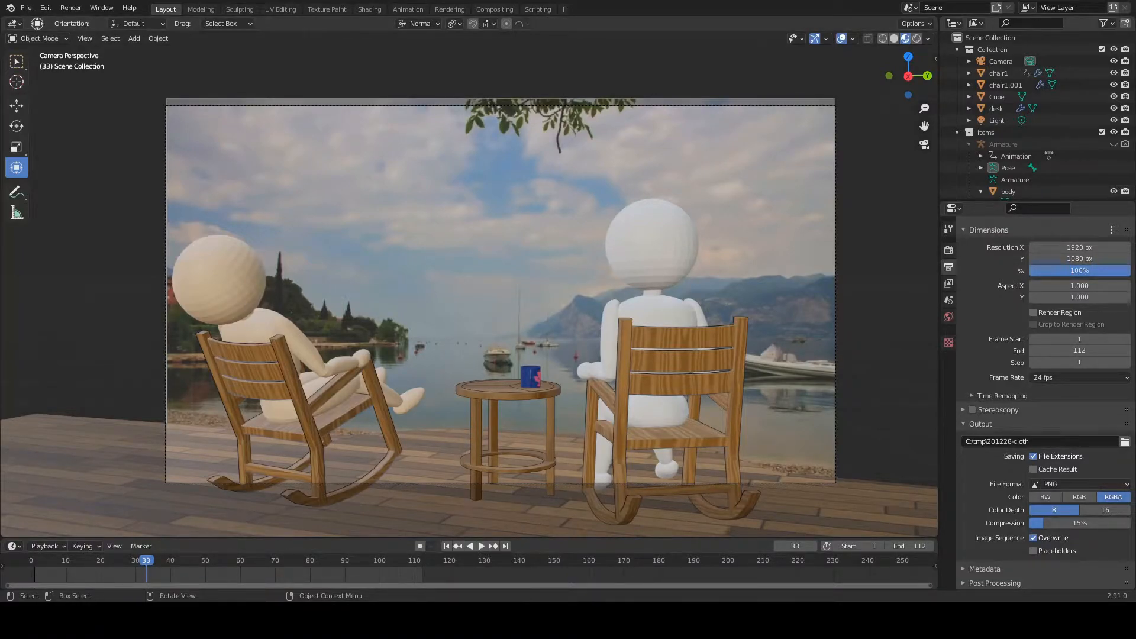
- Add a plane at the 3D cursor on the reclining figure's chair and scale it to about 0.322
click(134, 38)
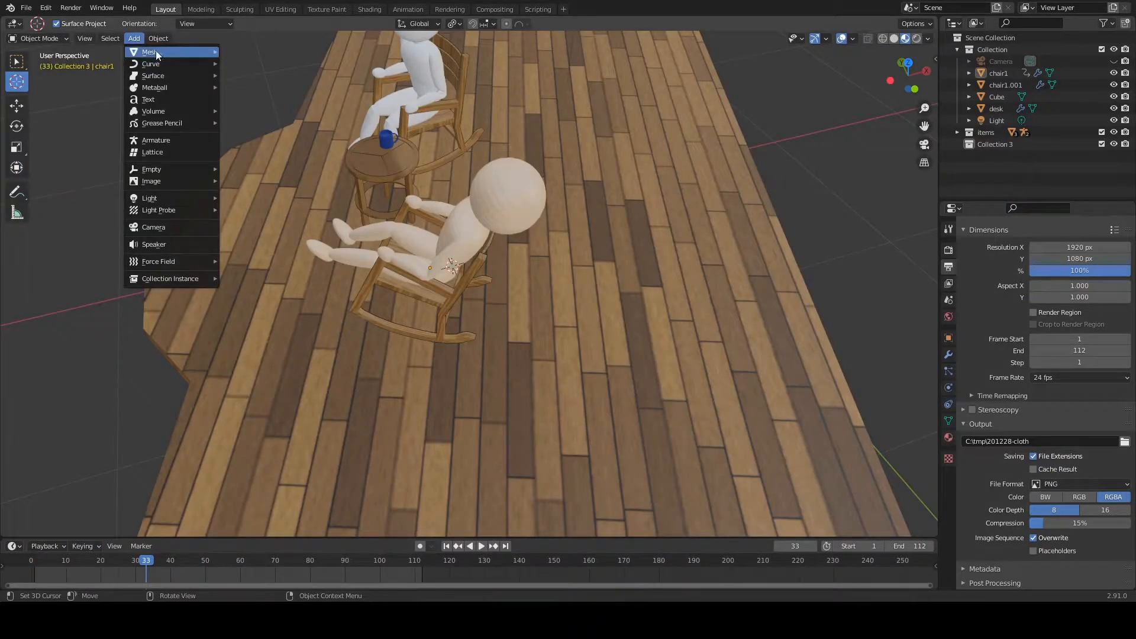
click(246, 52)
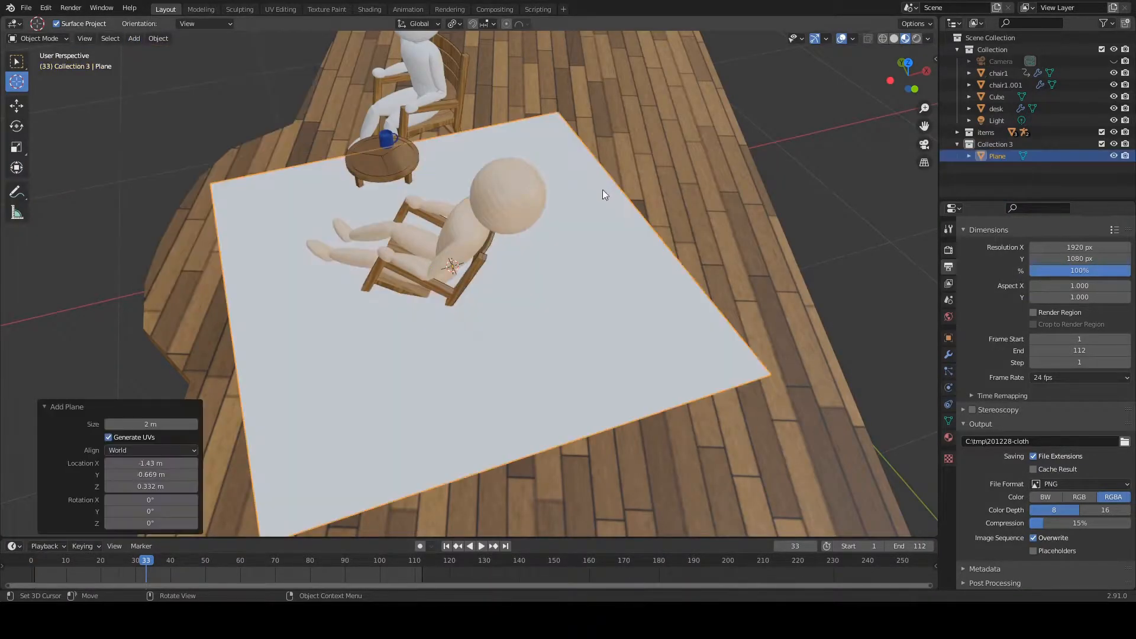
scroll(515, 258, up, 2)
scroll(681, 171, down, 2)
key(s)
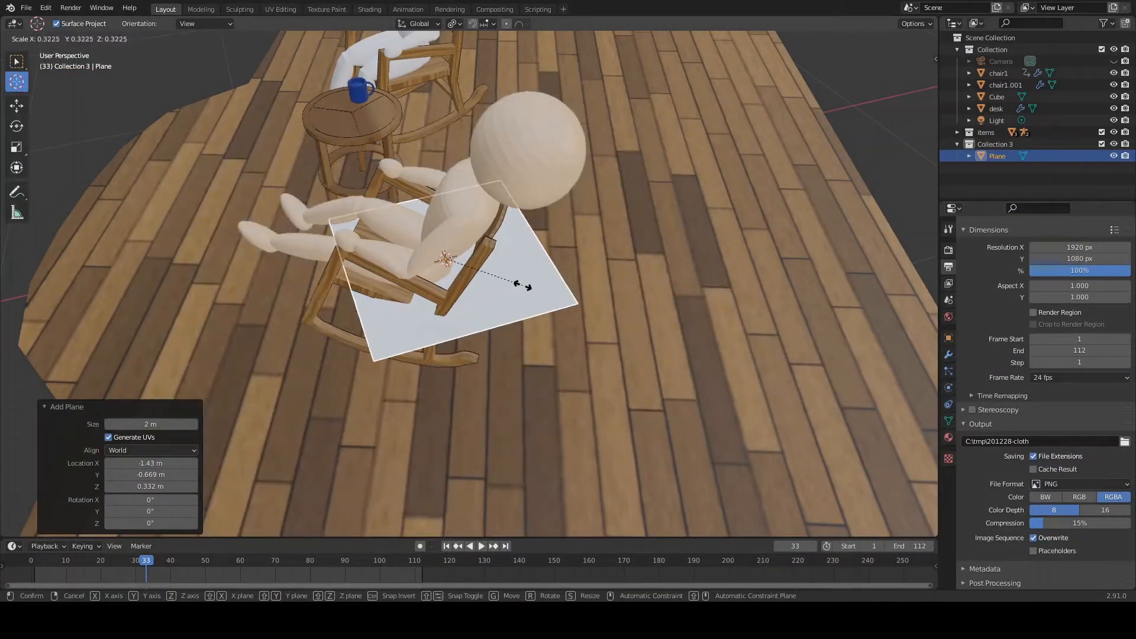
click(512, 301)
middle_drag(512, 301, 600, 277)
click(948, 338)
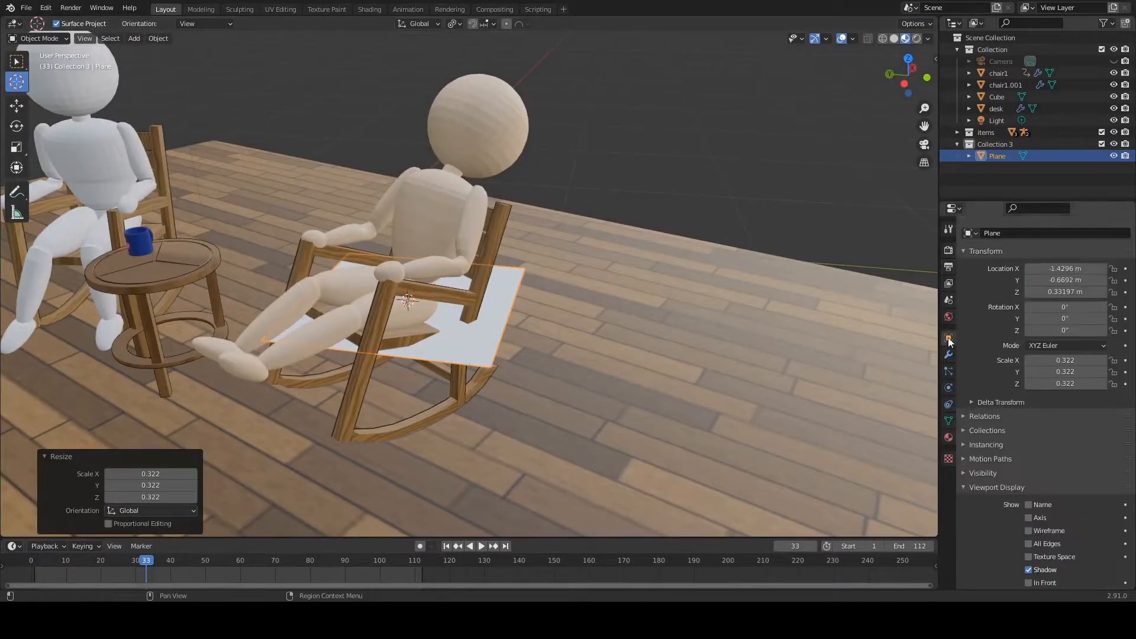
- Raise the plane in front of the reclining figure, tilt it to about -69° Y and -24.2° Z, and scale it to about 0.278
click(16, 168)
drag(403, 237, 400, 192)
click(419, 24)
drag(389, 235, 501, 242)
middle_drag(501, 241, 430, 253)
drag(430, 253, 442, 123)
key(s)
click(498, 201)
- Lower the plane about 0.056 m along Z and return to the camera view
scroll(473, 236, up, 4)
middle_drag(473, 237, 506, 207)
drag(371, 79, 372, 114)
middle_drag(550, 169, 390, 172)
scroll(390, 172, down, 4)
click(923, 145)
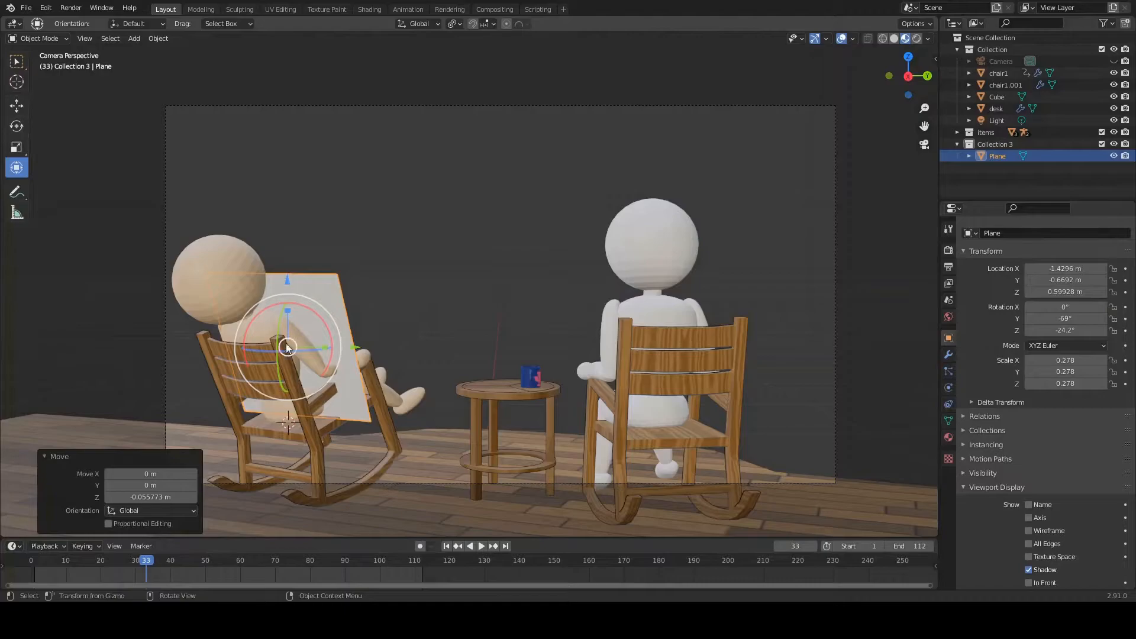
- Move the plane about 0.073 m along X and lower it about 0.014 m along Z
key(g)
key(x)
click(246, 388)
key(g)
key(z)
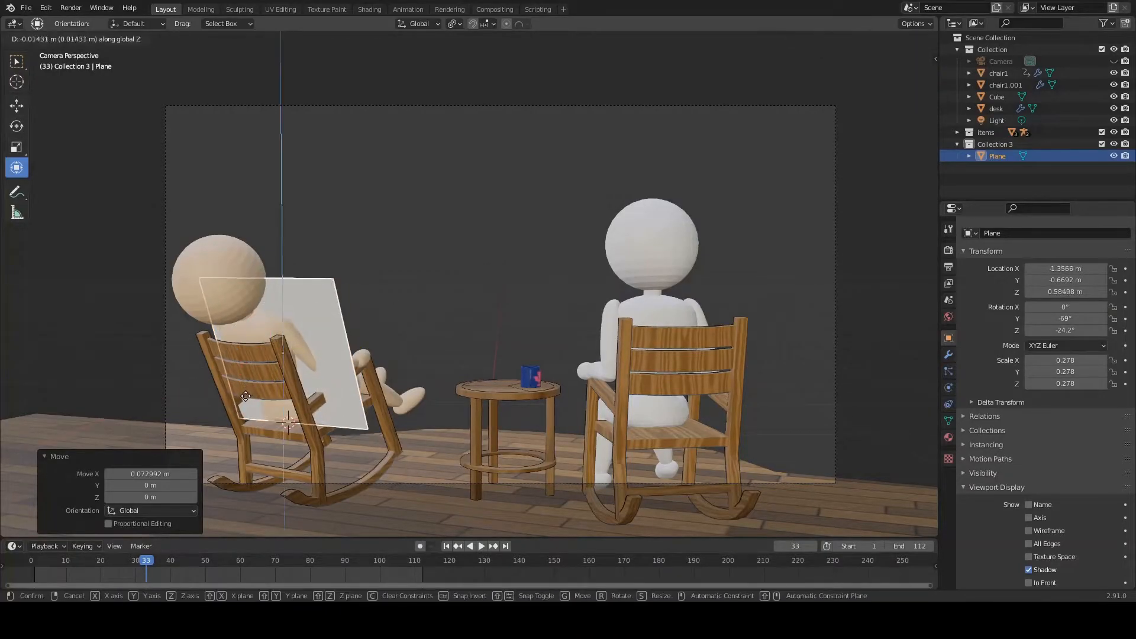
click(247, 408)
- Fine-tune the plane to about X -1.315 m and Z 0.582 m, and rotate it around Z to about -27.1°
scroll(253, 452, up, 5)
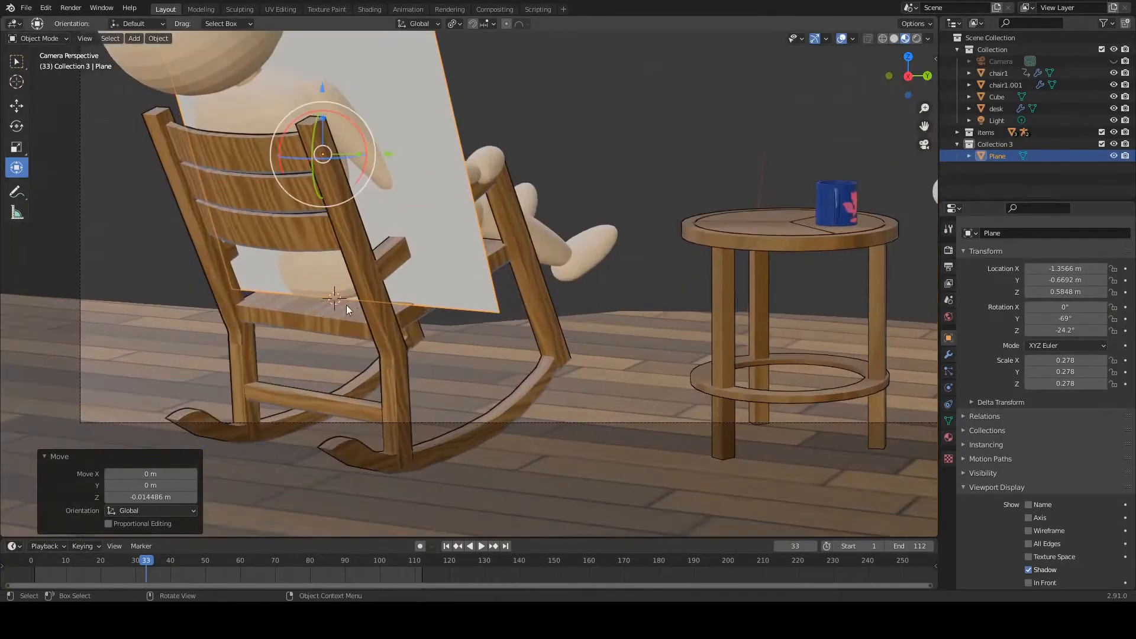
key(g)
key(x)
click(378, 161)
key(g)
key(z)
click(381, 163)
key(r)
key(z)
click(544, 139)
scroll(532, 154, down, 3)
shift+middle_drag(533, 154, 527, 255)
- Enter Edit Mode and add a horizontal loop cut to the plane at shoulder height, slid by a factor of about 0.342
click(40, 39)
click(44, 64)
click(17, 297)
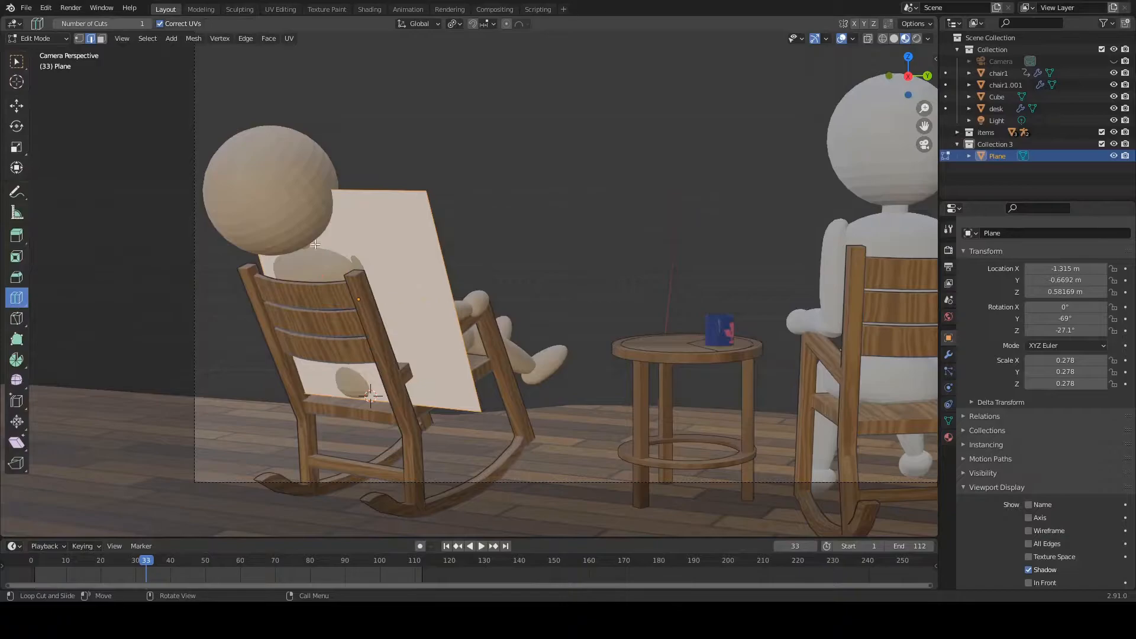
click(444, 291)
drag(445, 291, 412, 262)
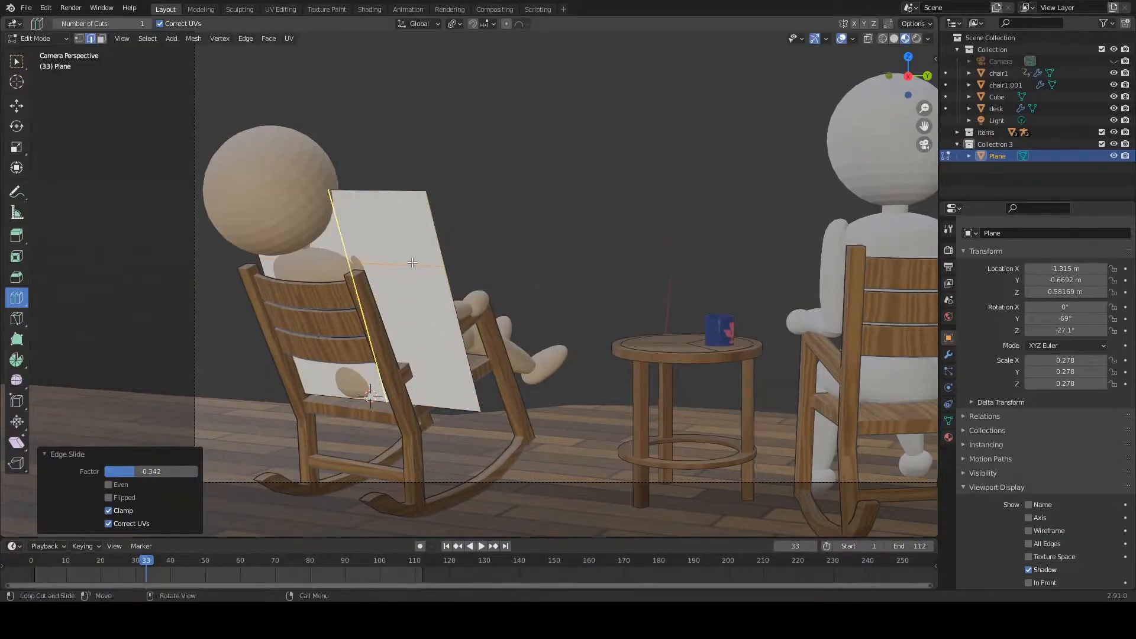
click(16, 61)
click(419, 24)
click(407, 83)
click(418, 23)
click(408, 59)
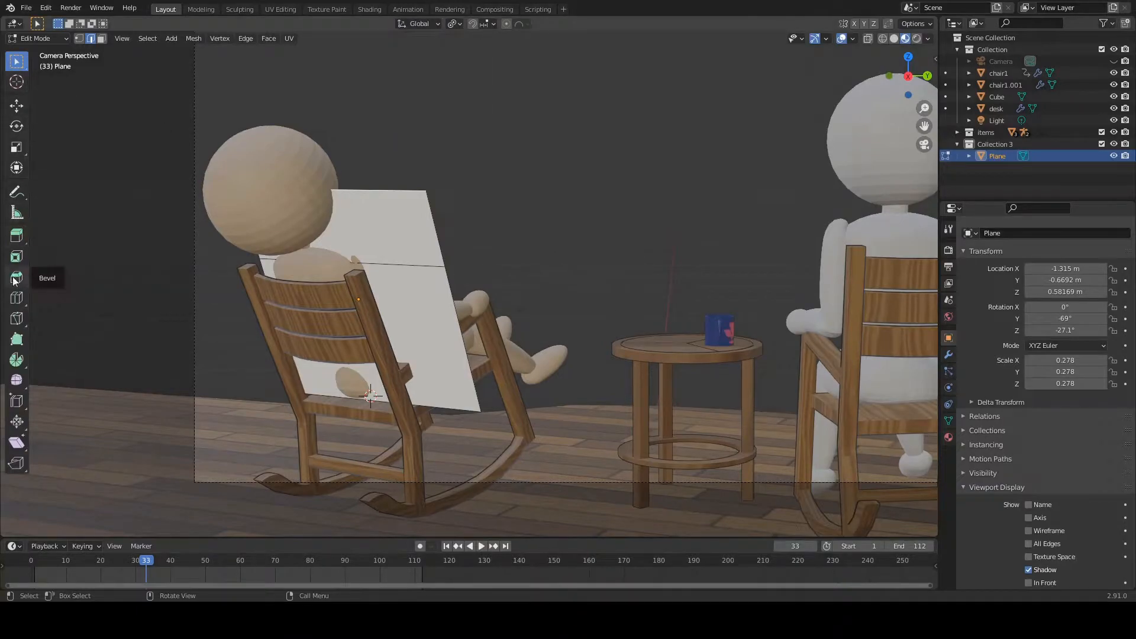
- Raise the plane's top edge above the head and extrude the head section's left edge outward about 0.124 m along Y
click(22, 176)
drag(327, 121, 332, 41)
click(240, 126)
key(e)
right_click(220, 126)
drag(314, 186, 262, 186)
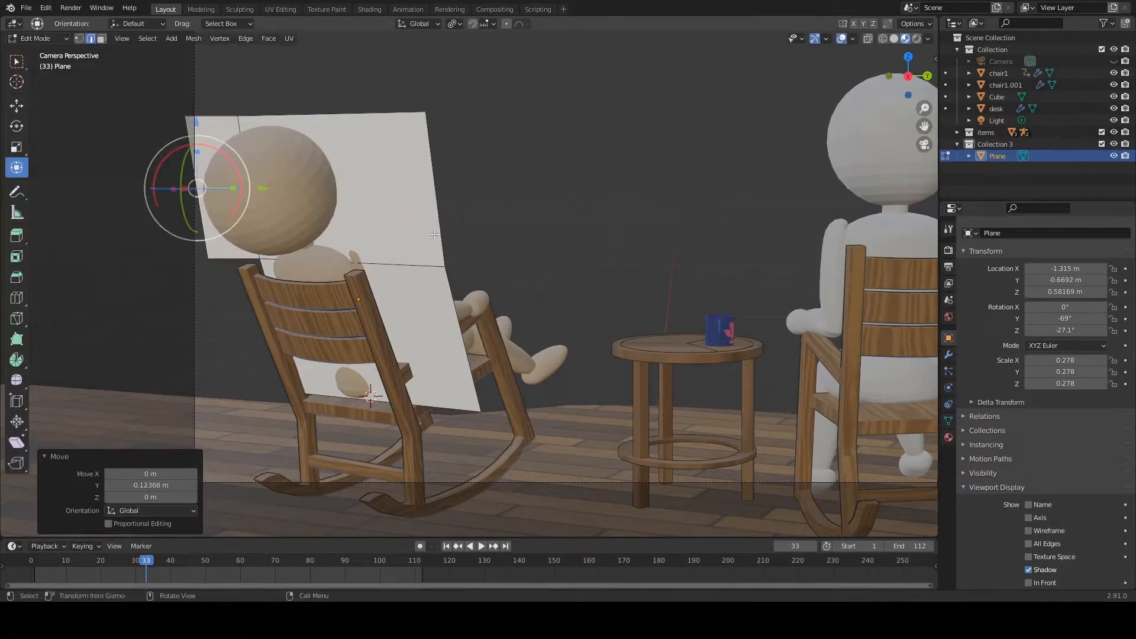
- Move the right edge of the plane's lower section inward about 0.201 m in Normal orientation
alt+click(450, 288)
drag(517, 267, 450, 268)
key(ctrl+z)
drag(344, 367, 300, 362)
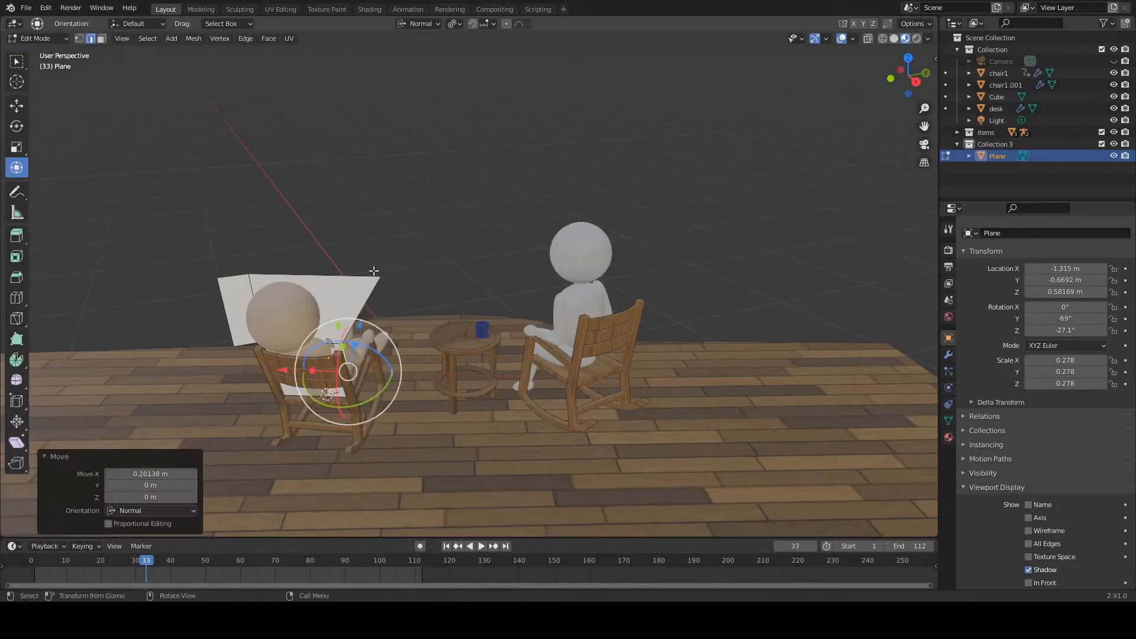
- Slide the head section's upper right vertex inward along the top edge by a factor of about 0.285
click(380, 279)
key(shift+v)
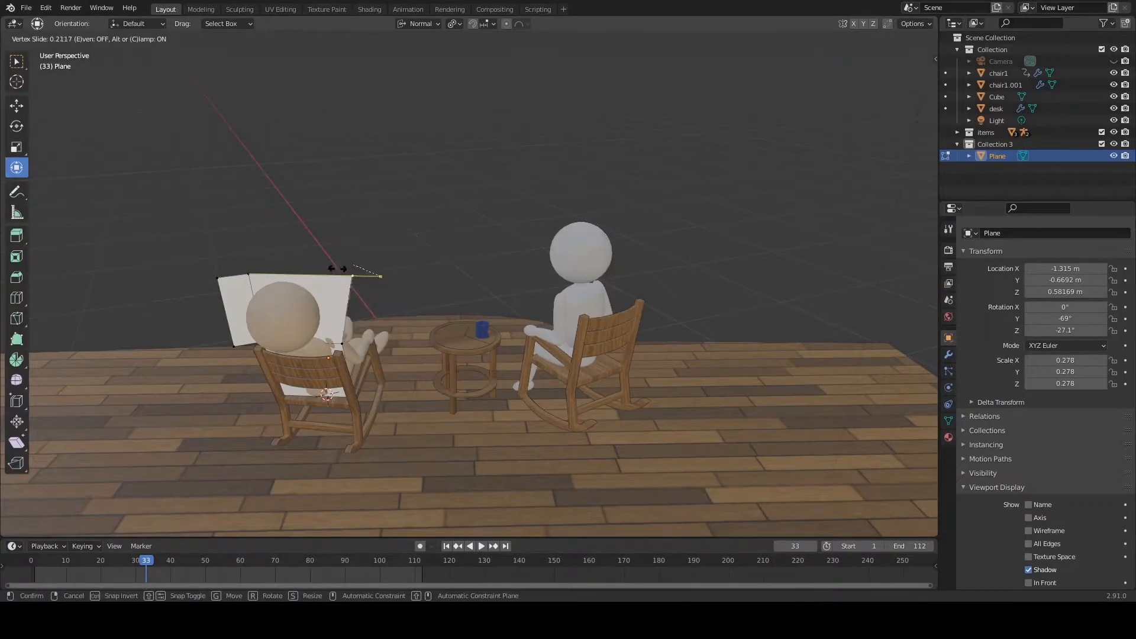
click(326, 285)
key(KP_0)
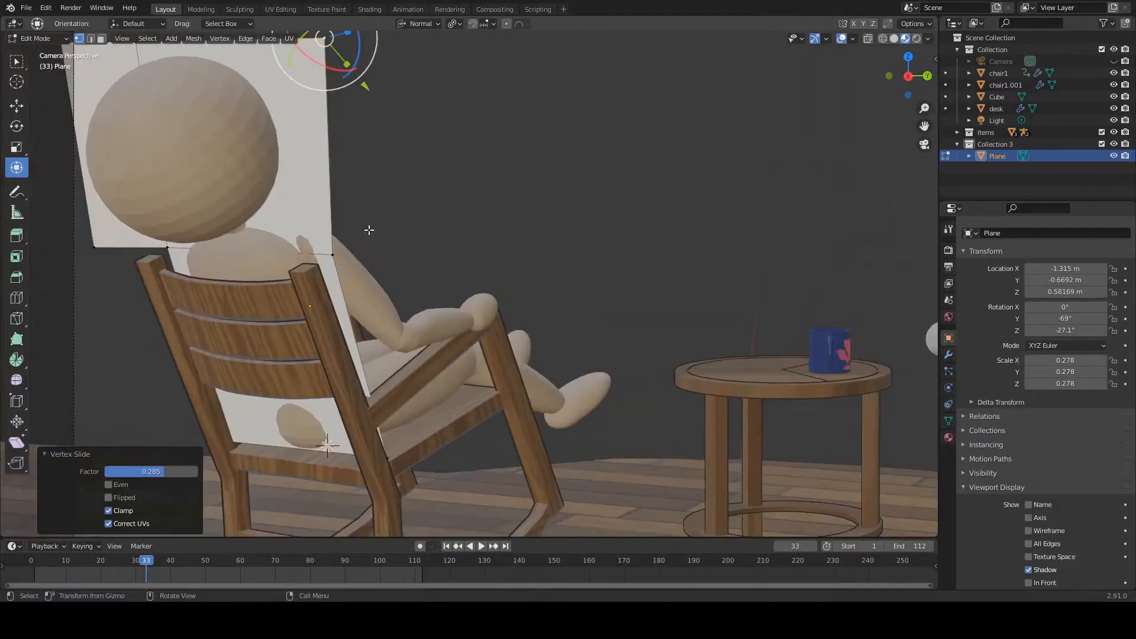
key(alt+a)
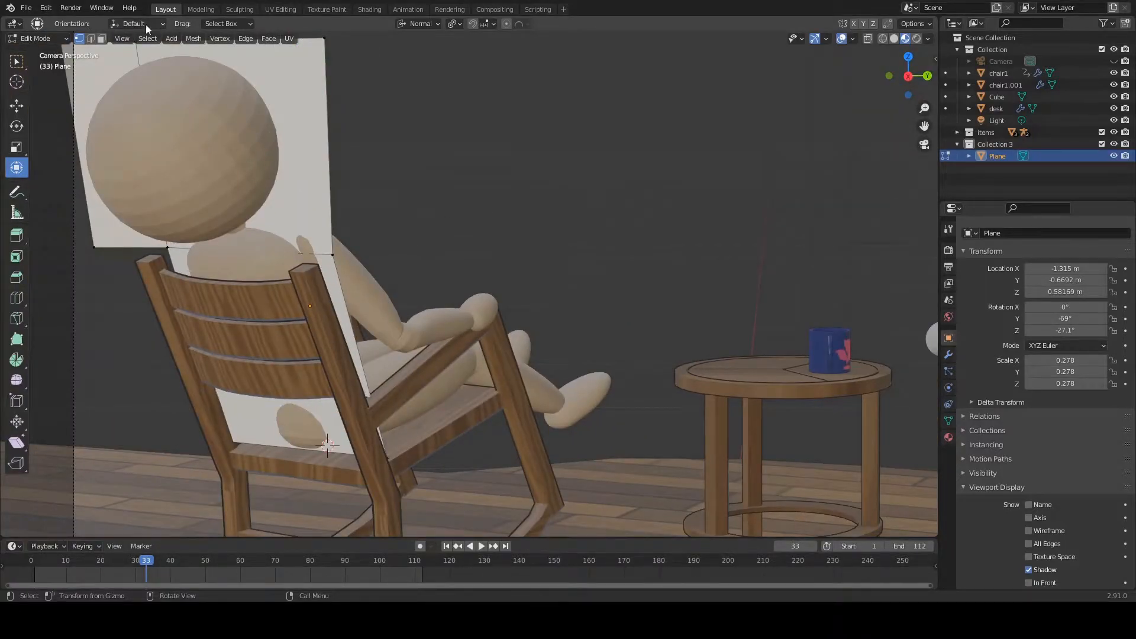
- Move the lower section's right edge inward about 0.013 m and extend a side panel forward from it beside the figure's arm
click(91, 42)
click(365, 360)
drag(311, 354, 304, 354)
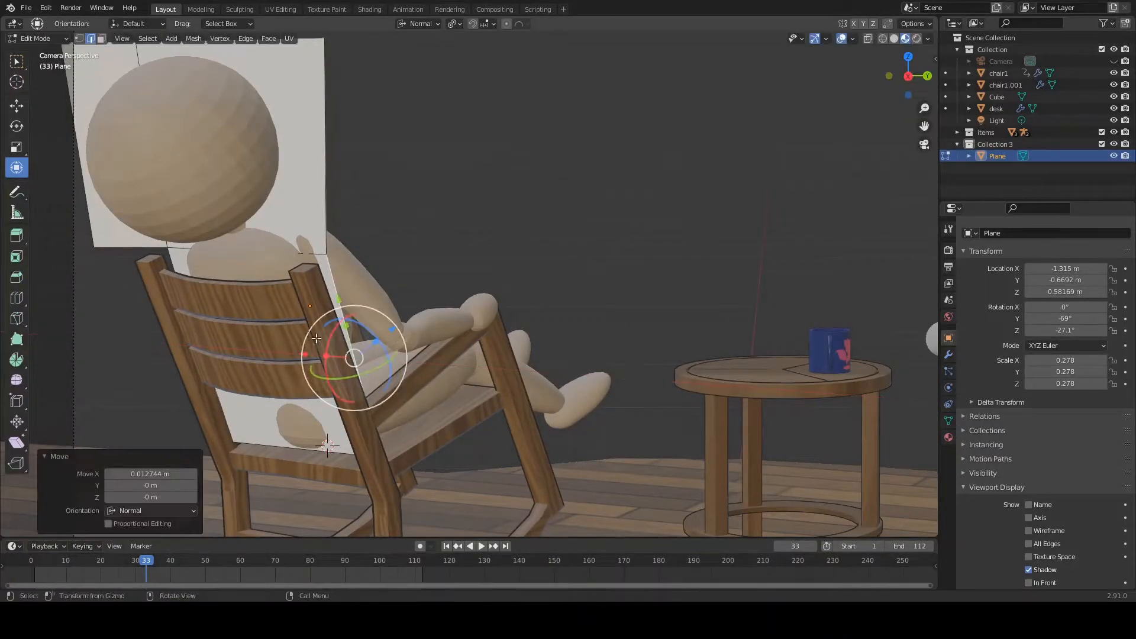
drag(410, 327, 467, 287)
- Loop-cut the side panel across at armrest height and extrude the lower part of its front edge toward the front chair leg
click(21, 302)
click(389, 388)
click(380, 378)
drag(377, 374, 380, 385)
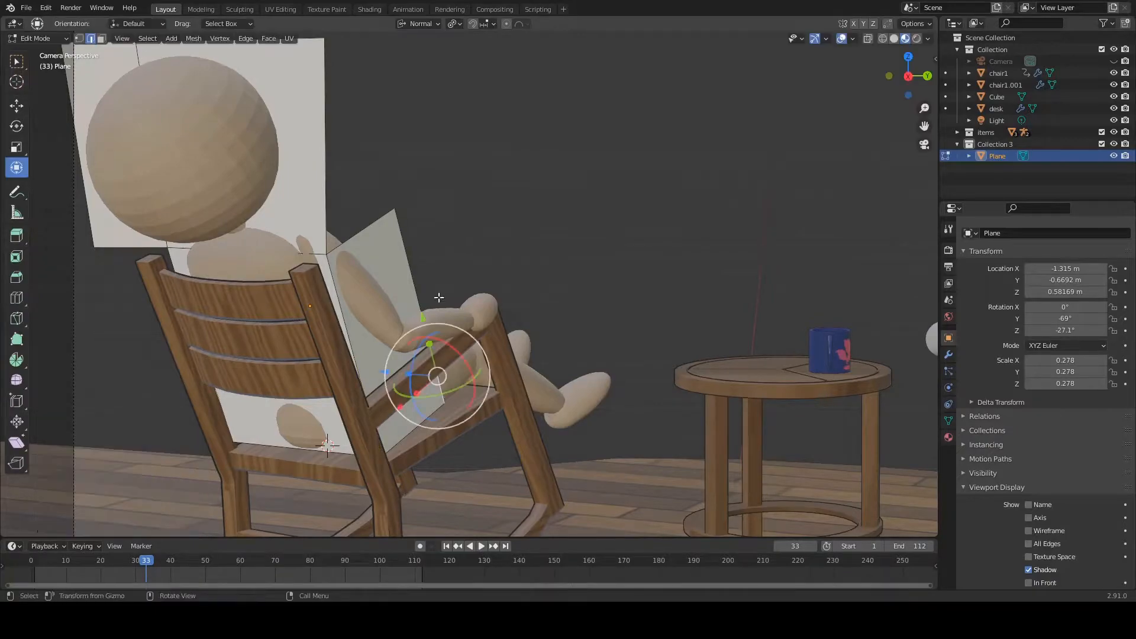
key(e)
right_click(459, 322)
drag(490, 352, 464, 372)
- Subdivide the panel past the front chair leg with a loop cut and extrude its bottom edge downward about 0.117 m
click(16, 298)
click(16, 126)
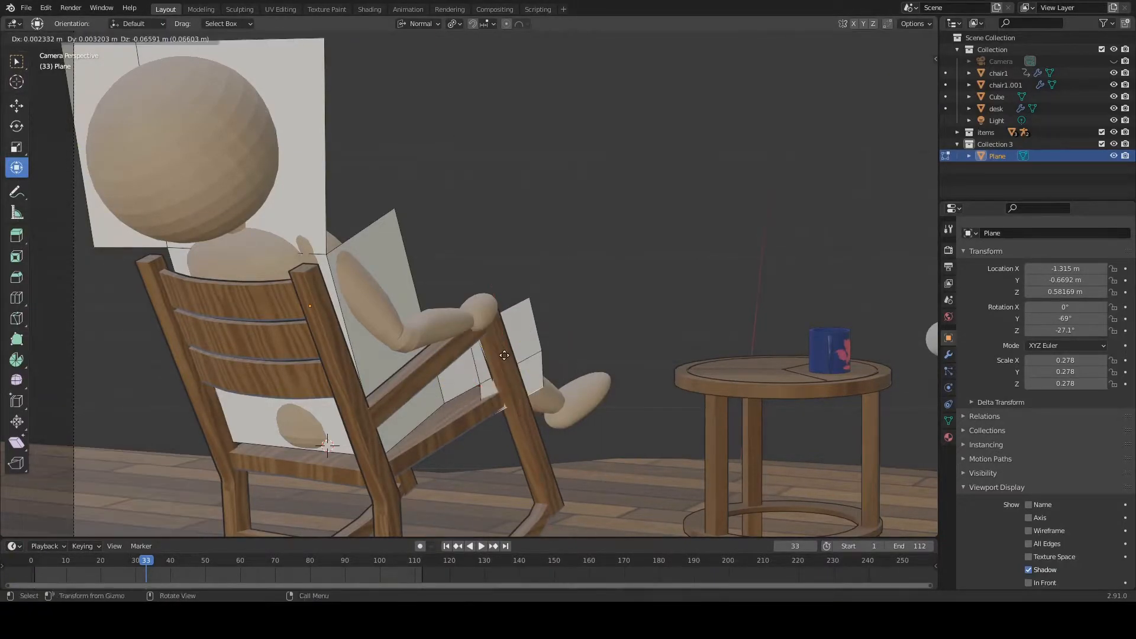
key(e)
click(554, 500)
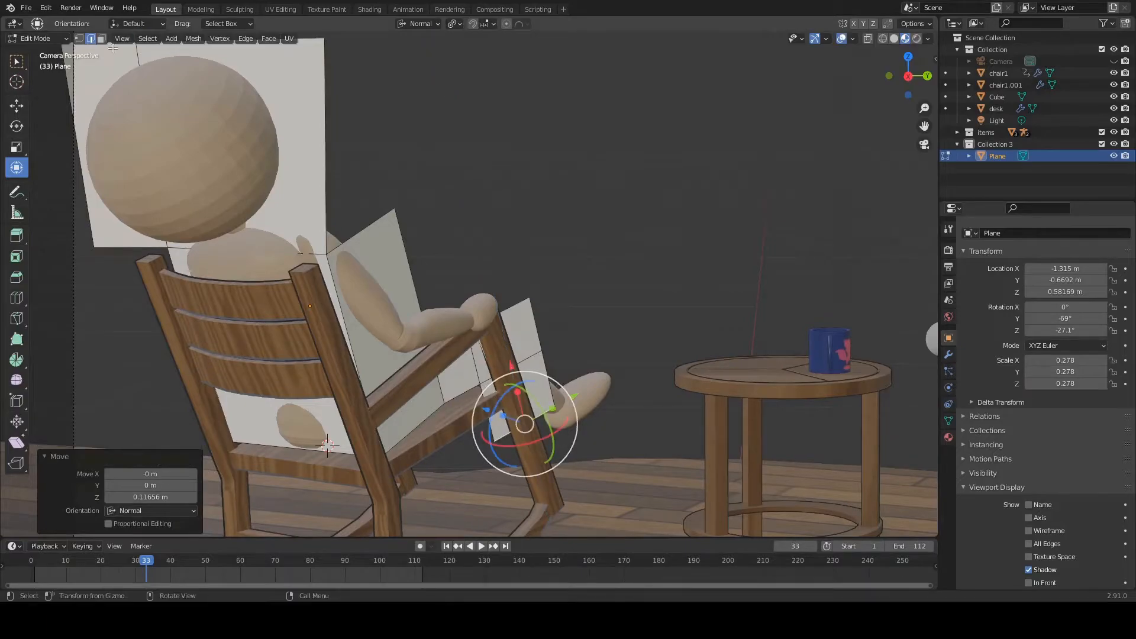
- Reshape the bottom strip of the leg panel so its inner end meets the chair seat's edge
click(78, 36)
click(480, 386)
shift+click(554, 407)
right_click(554, 407)
click(492, 426)
drag(544, 397, 580, 378)
click(488, 386)
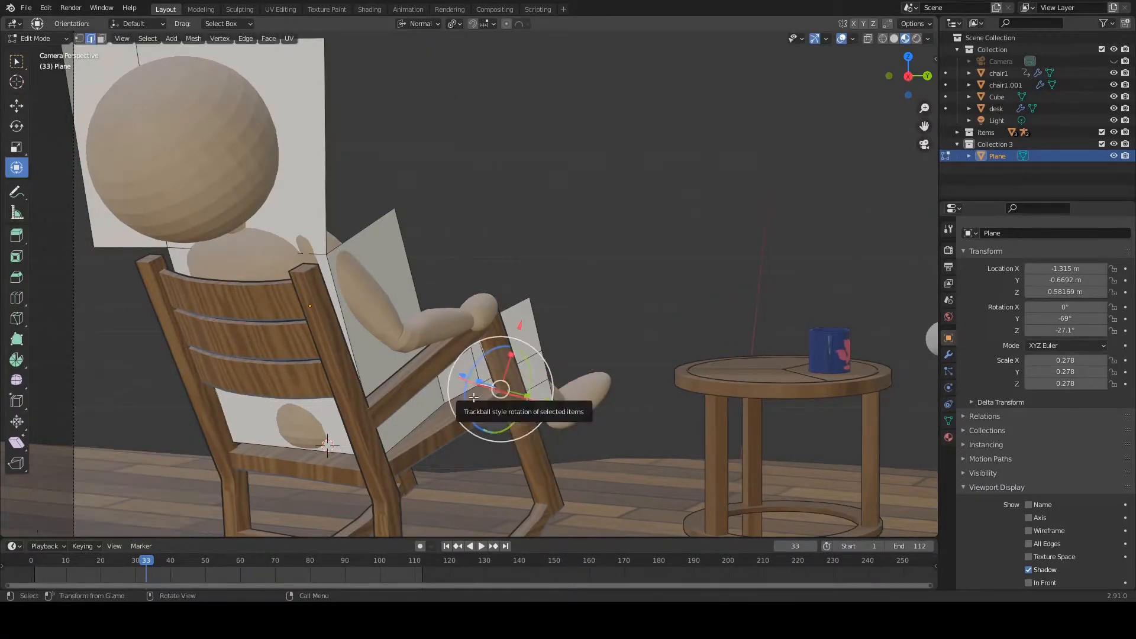
- Slide the leg panel's inner bottom vertex slightly along the edge beside the seat
click(80, 38)
key(shift+v)
key(Escape)
key(shift+v)
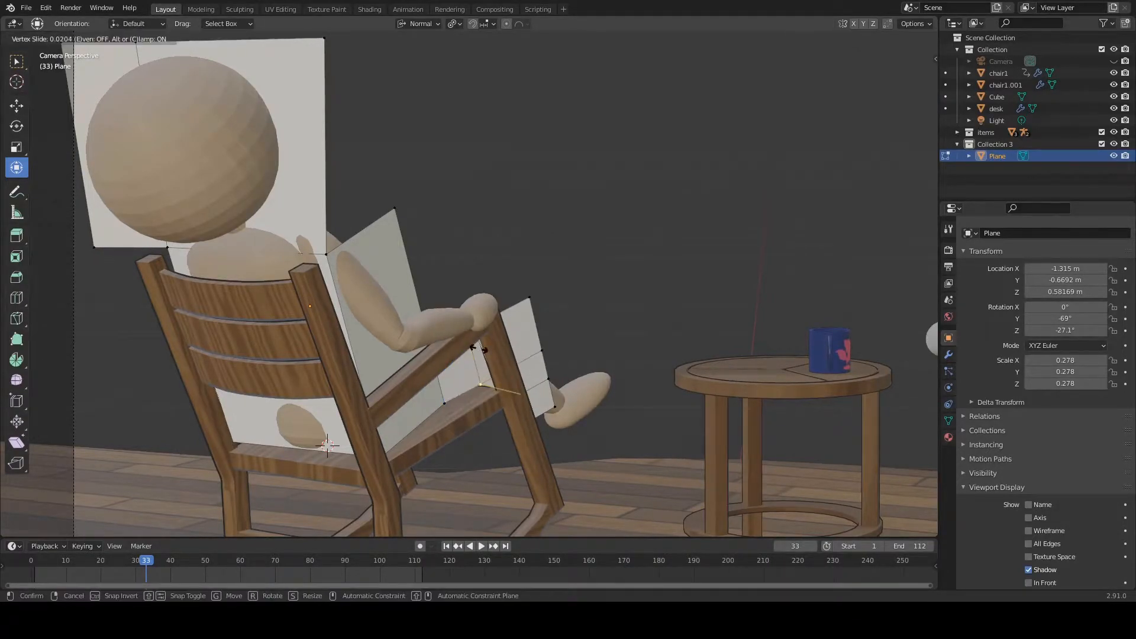
click(480, 348)
click(530, 297)
click(549, 378)
scroll(479, 402, down, 3)
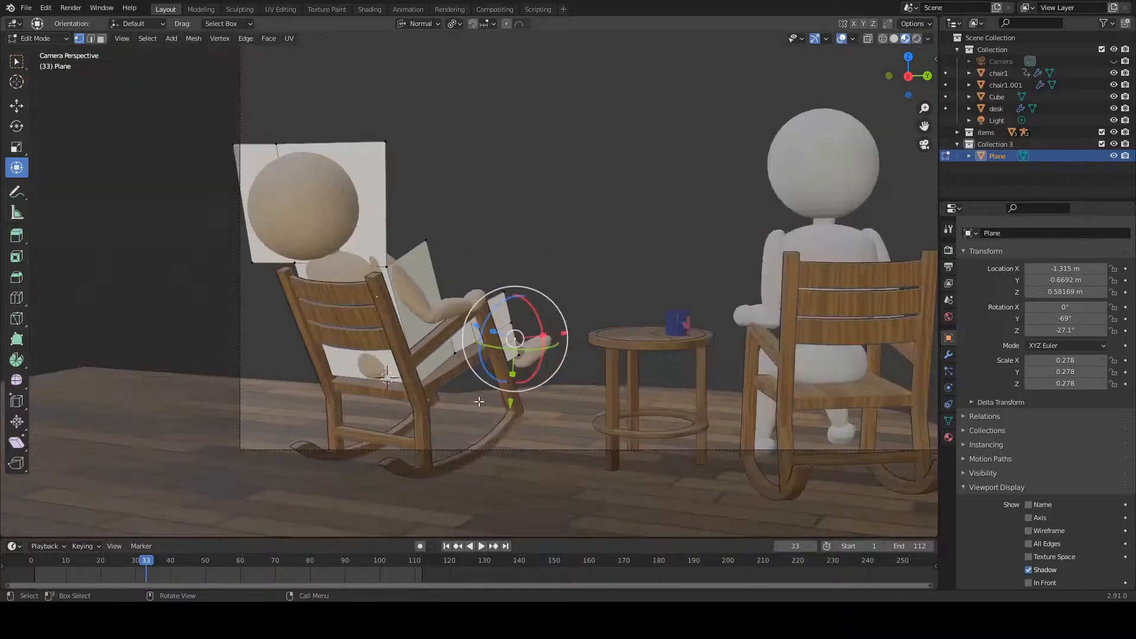
- Nudge the leg panel's inner bottom vertex onto the seat's edge, next to the front chair leg
scroll(479, 401, up, 10)
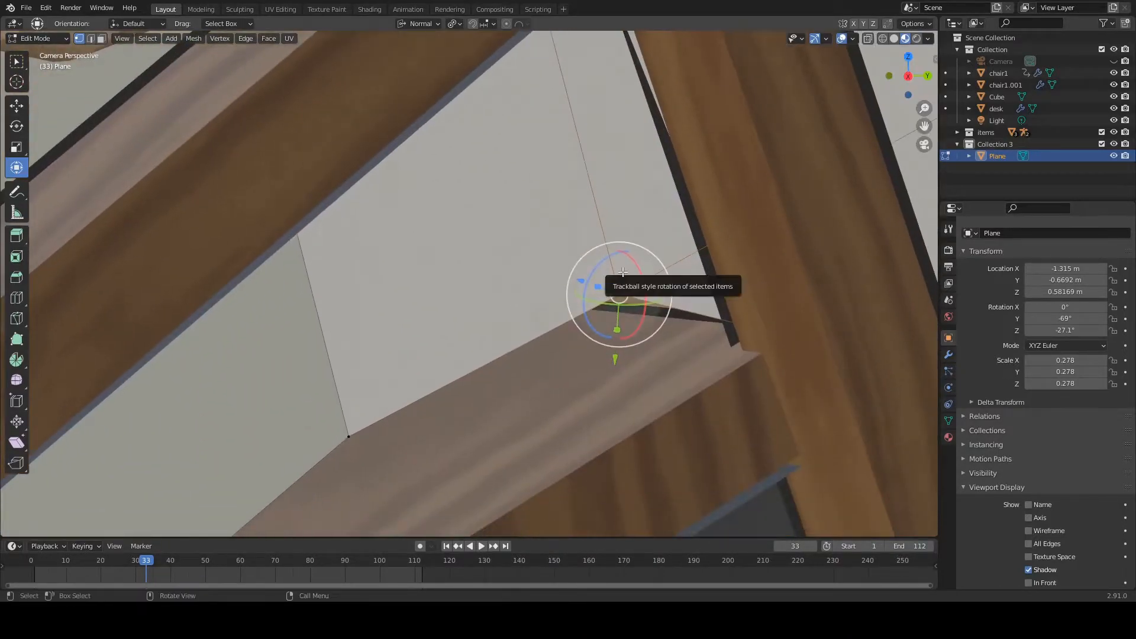
key(shift+v)
right_click(617, 322)
drag(616, 361, 614, 369)
drag(671, 289, 687, 343)
scroll(687, 343, down, 10)
scroll(698, 373, up, 8)
click(734, 405)
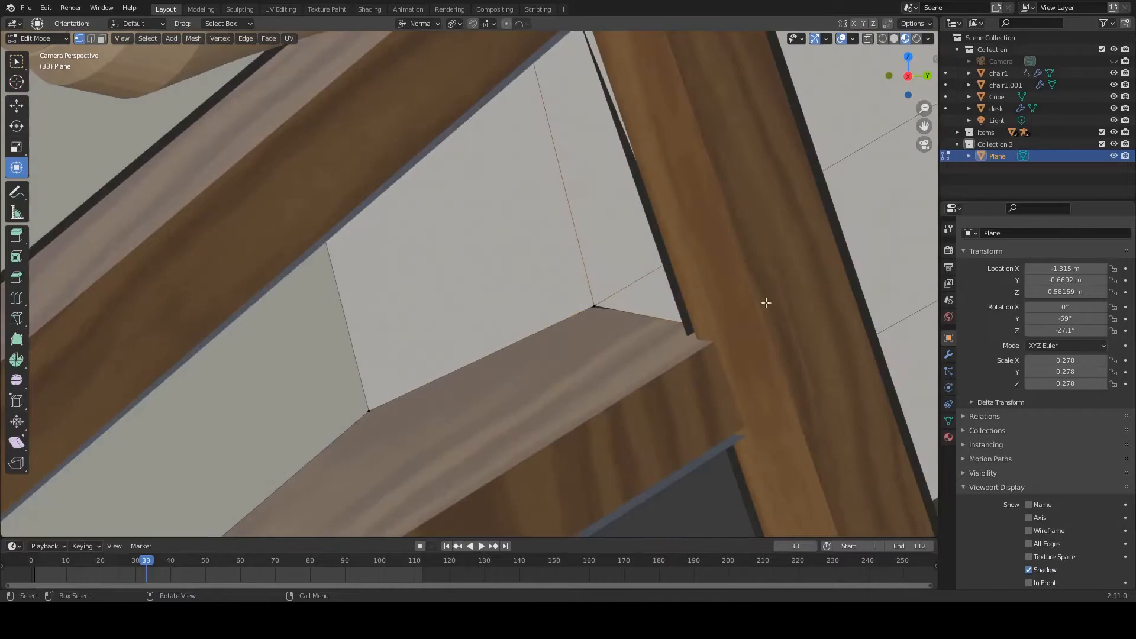
- Enable see-through display and move the leg panel's vertex hidden behind the front chair leg about 0.008 m along its normal X
click(881, 39)
click(905, 39)
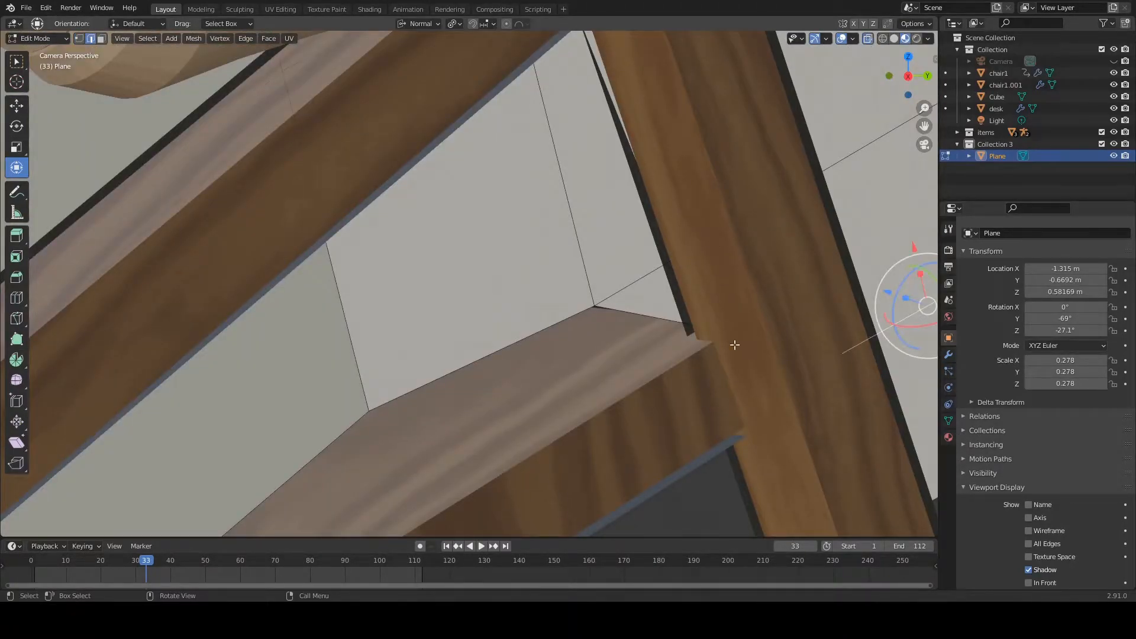
click(843, 353)
drag(843, 353, 872, 304)
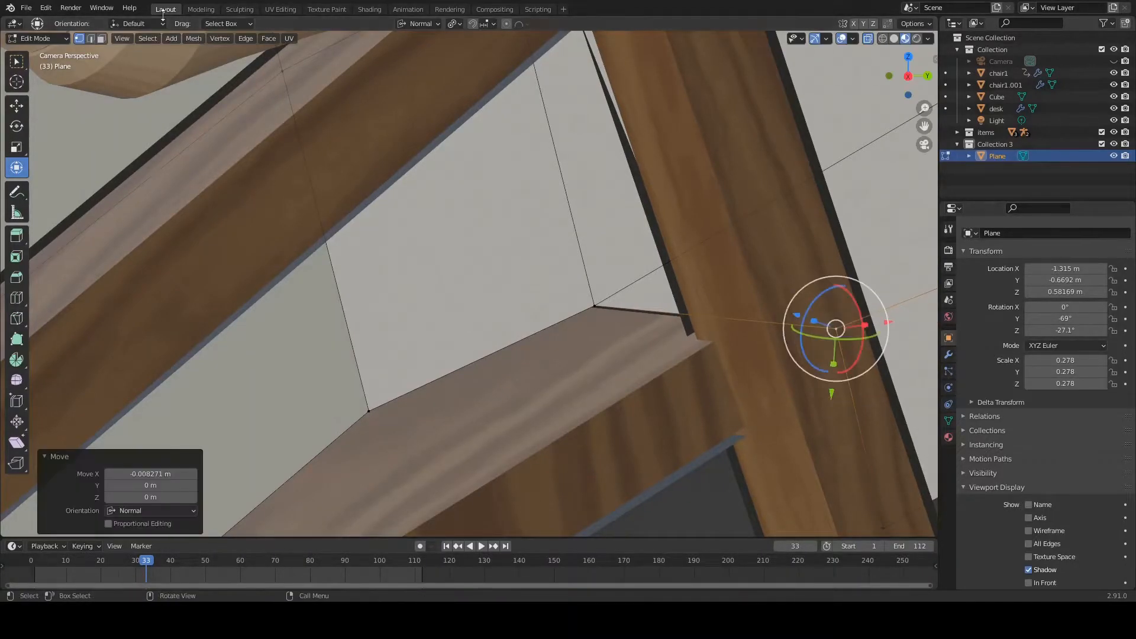
scroll(383, 296, down, 6)
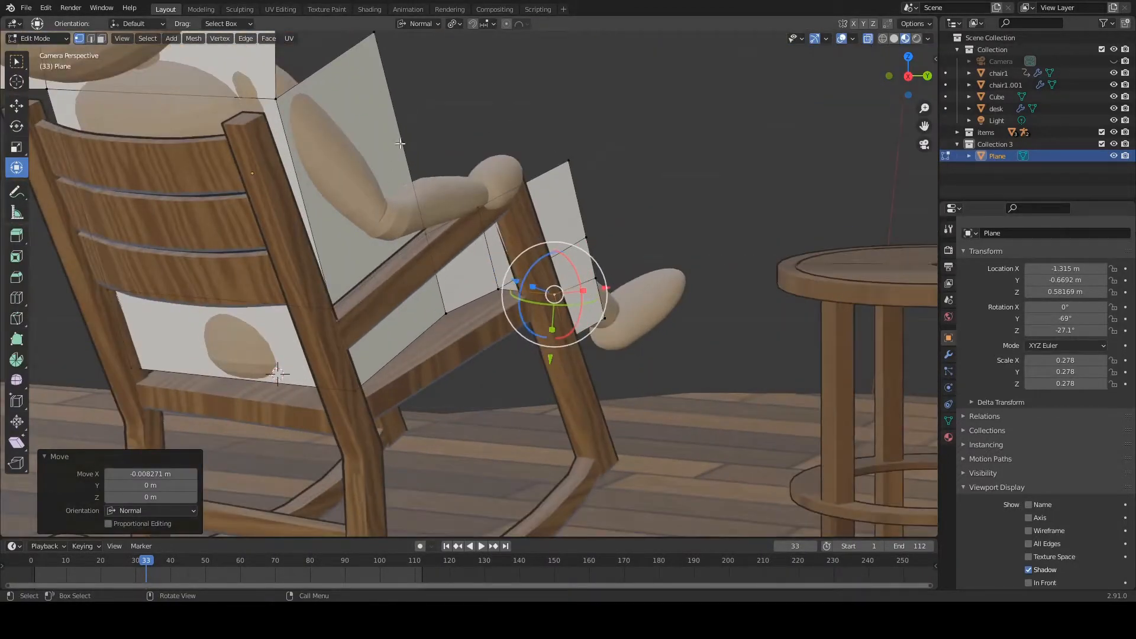
- Extrude the front edge of the side panel above the armrest about 0.041 m along its normal X
key(2)
click(399, 143)
key(e)
right_click(455, 136)
key(e)
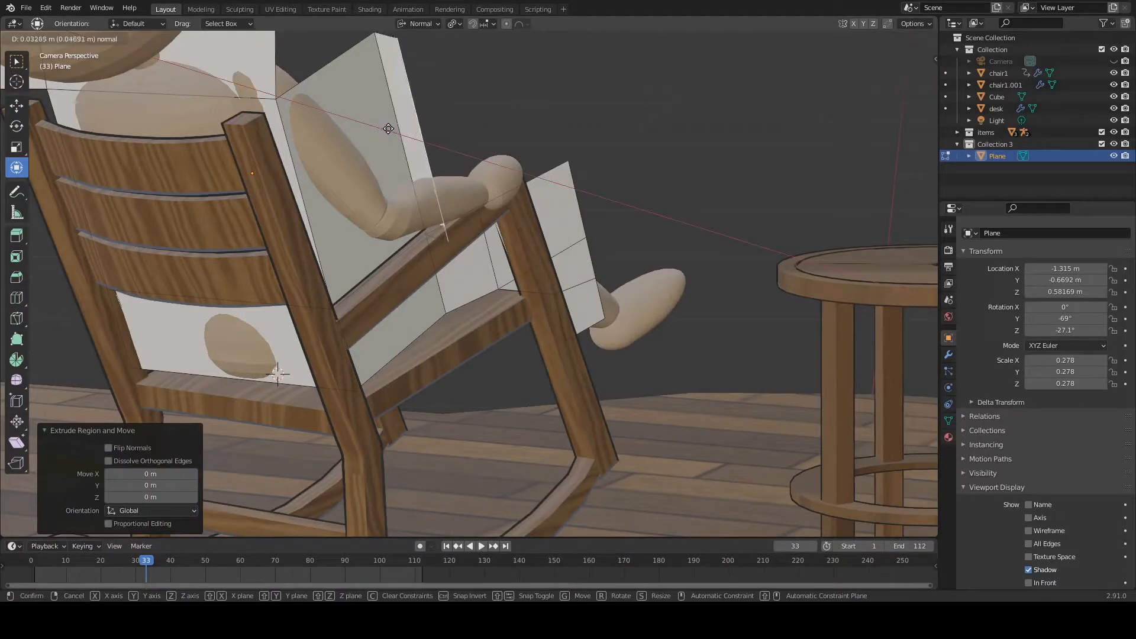
click(388, 129)
- Move the two bottom vertices of the extruded strip up to align with the armrest
scroll(439, 218, up, 8)
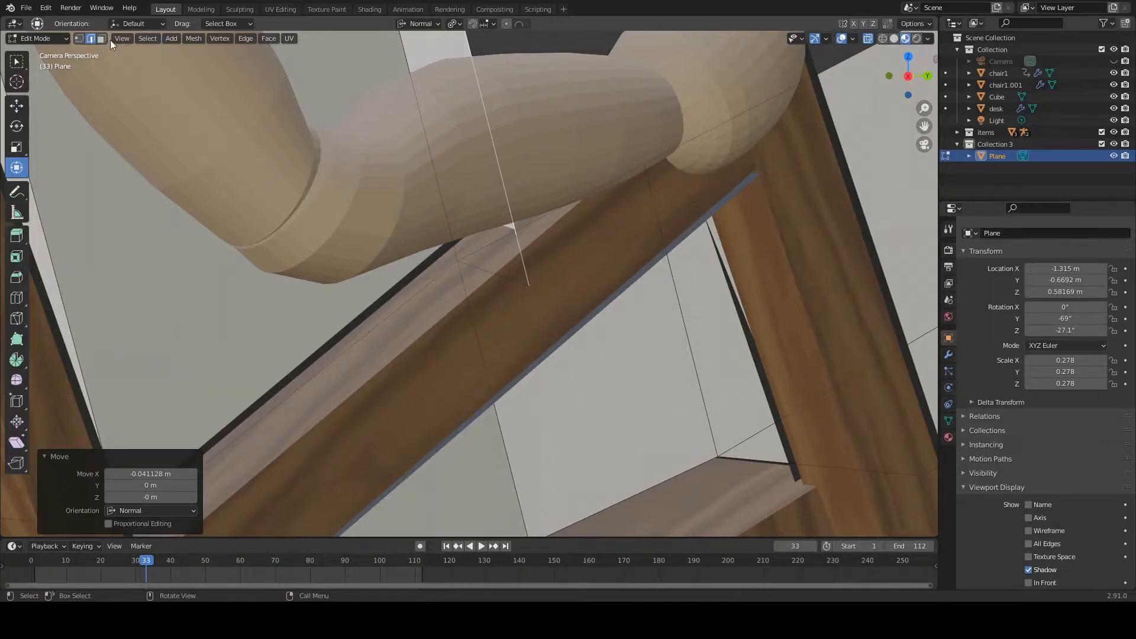
click(451, 261)
drag(512, 254, 501, 195)
click(532, 283)
drag(567, 344, 550, 287)
drag(575, 401, 572, 386)
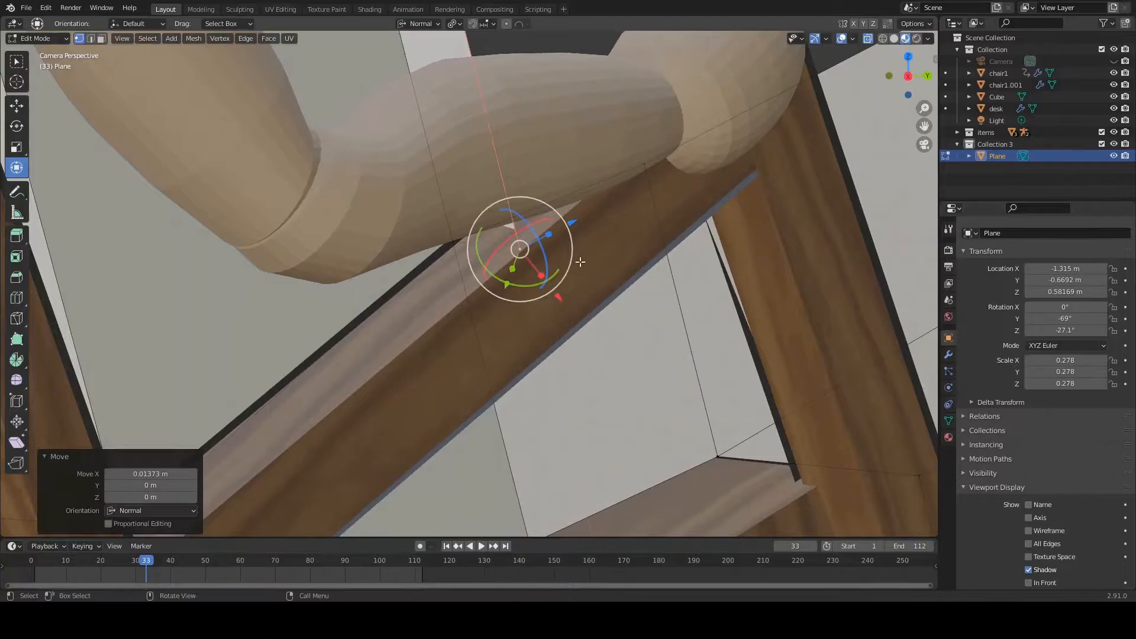
scroll(577, 261, down, 9)
- Adjust the upper vertices of the extruded strip and widen it beside the figure's forearm
scroll(473, 163, up, 5)
click(471, 155)
click(433, 110)
drag(456, 104, 449, 113)
drag(530, 86, 570, 88)
- Extrude the strip's bottom edge into a flap lying back along the armrest
click(502, 271)
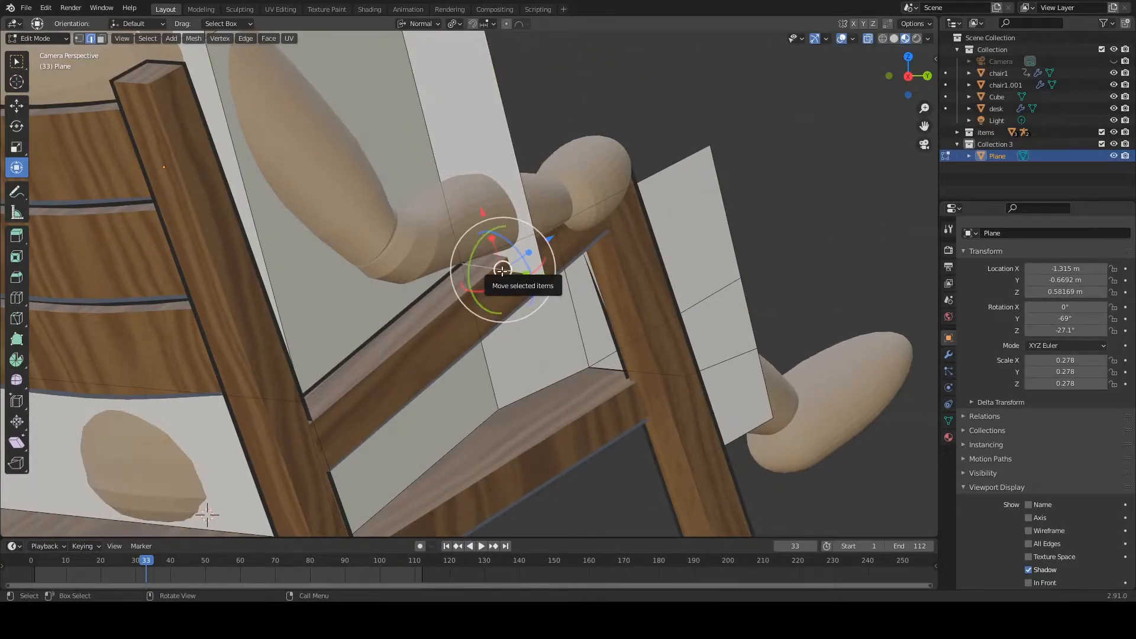
key(e)
right_click(536, 328)
drag(551, 289, 523, 296)
key(ctrl+z)
drag(564, 294, 431, 346)
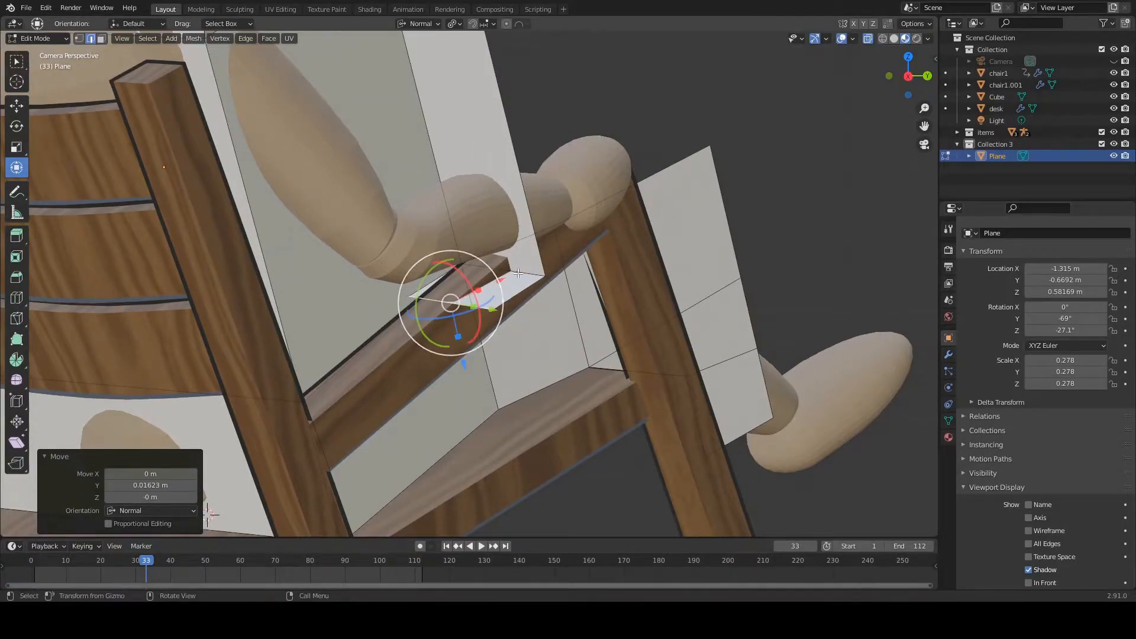
- Reposition the strip's bottom edge and pull the flap's free edge in to shorten it over the armrest
click(518, 273)
drag(529, 209, 524, 206)
key(ctrl+z)
drag(547, 295, 527, 229)
click(451, 302)
drag(501, 304, 517, 324)
drag(535, 278, 540, 278)
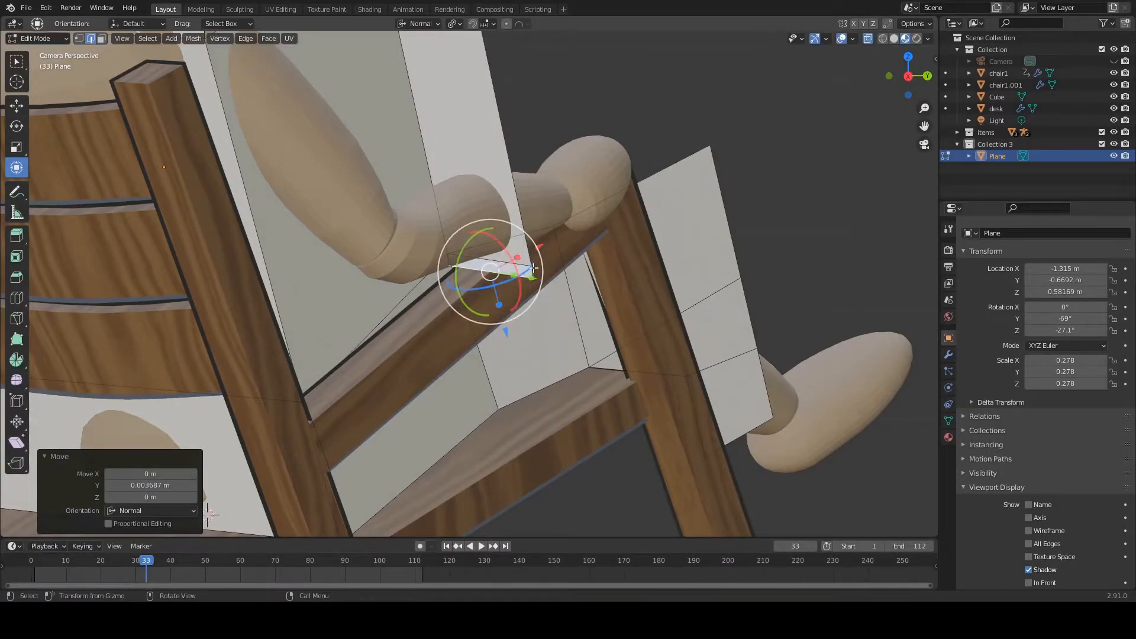
scroll(508, 200, down, 2)
click(426, 35)
key(e)
right_click(428, 38)
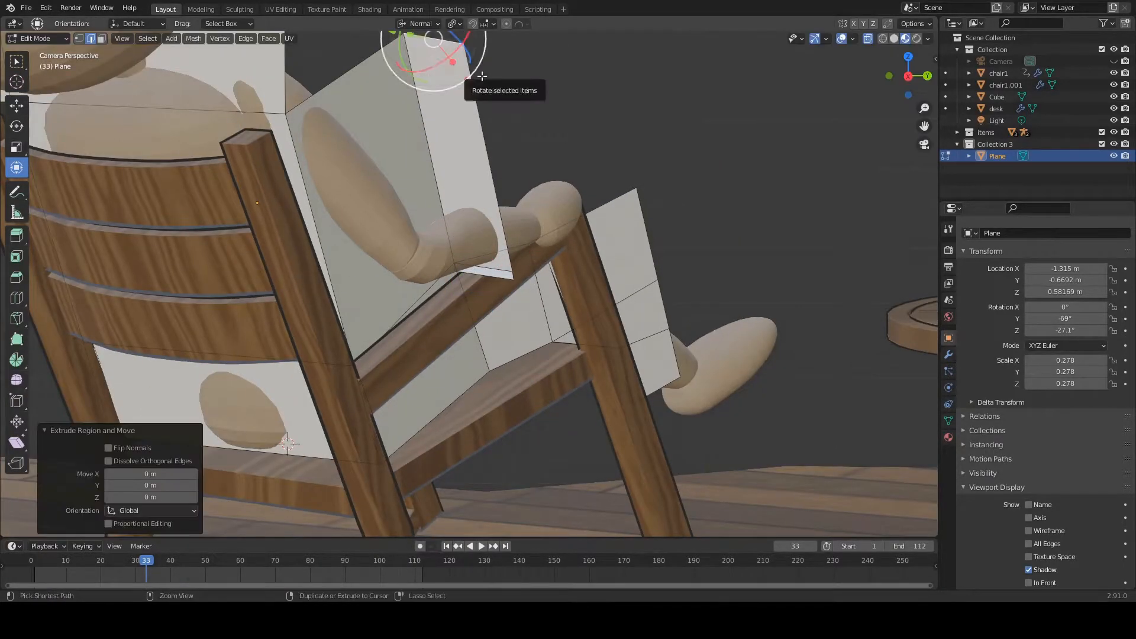
key(ctrl+z)
key(ctrl+z)
- Move the top edge of the strip beside the forearm slightly
click(436, 40)
mouse_move(449, 103)
mouse_down()
mouse_move(452, 122)
mouse_move(438, 111)
mouse_up()
- Fill a triangular face joining the head panel's outer edge to the top inner corner of the strip beside the forearm
scroll(378, 112, down, 3)
click(365, 144)
scroll(396, 67, down, 2)
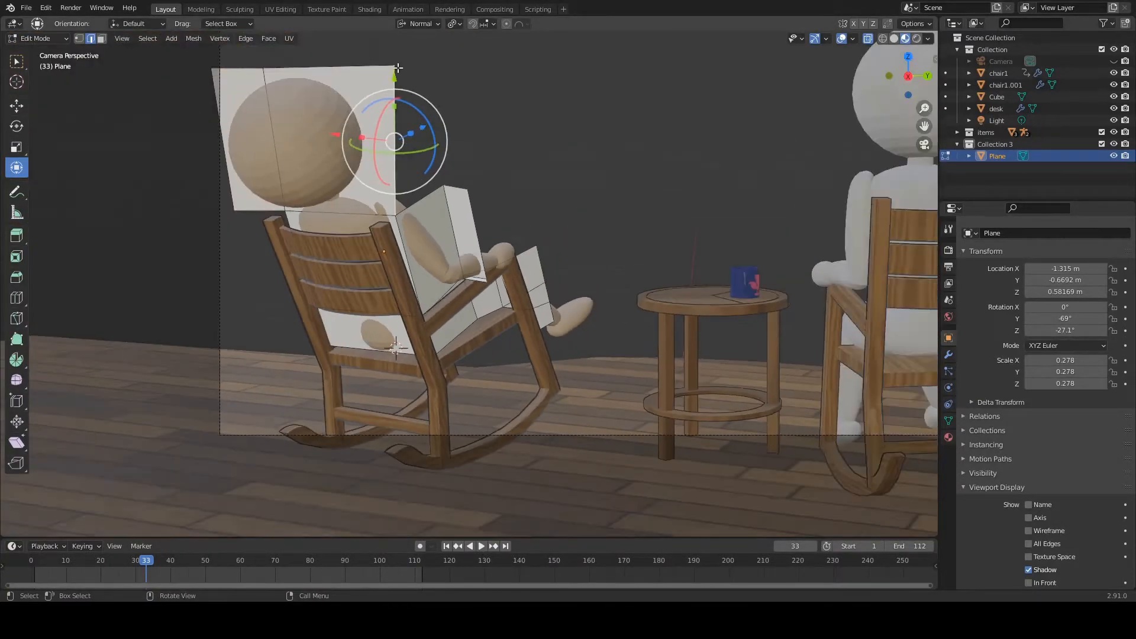
scroll(394, 66, up, 3)
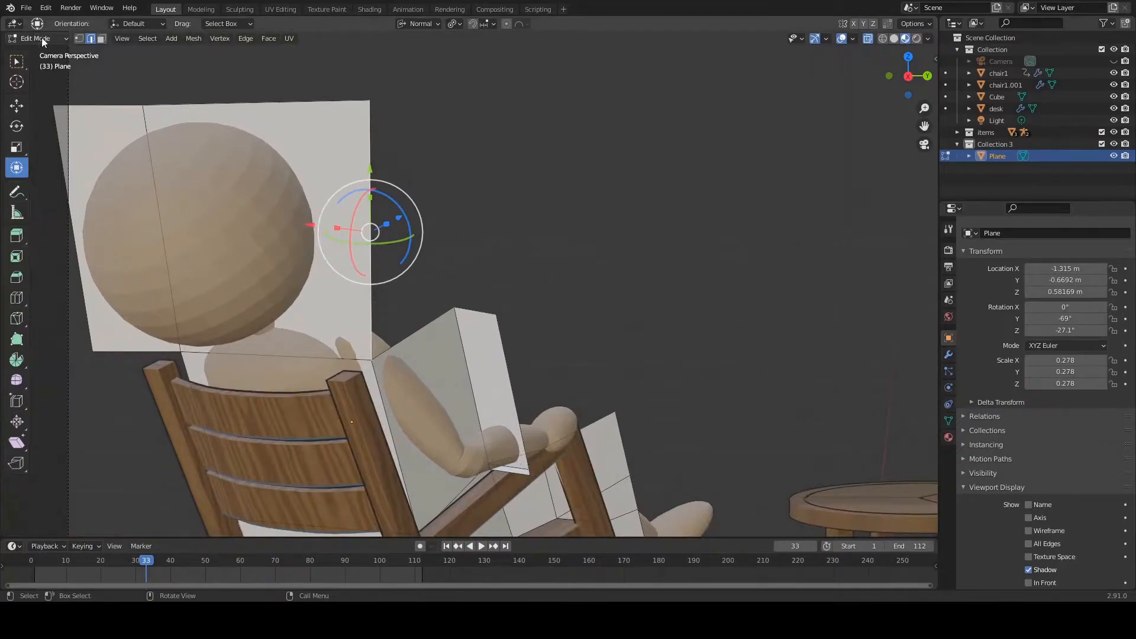
click(370, 101)
shift+click(454, 307)
key(f)
shift+click(371, 360)
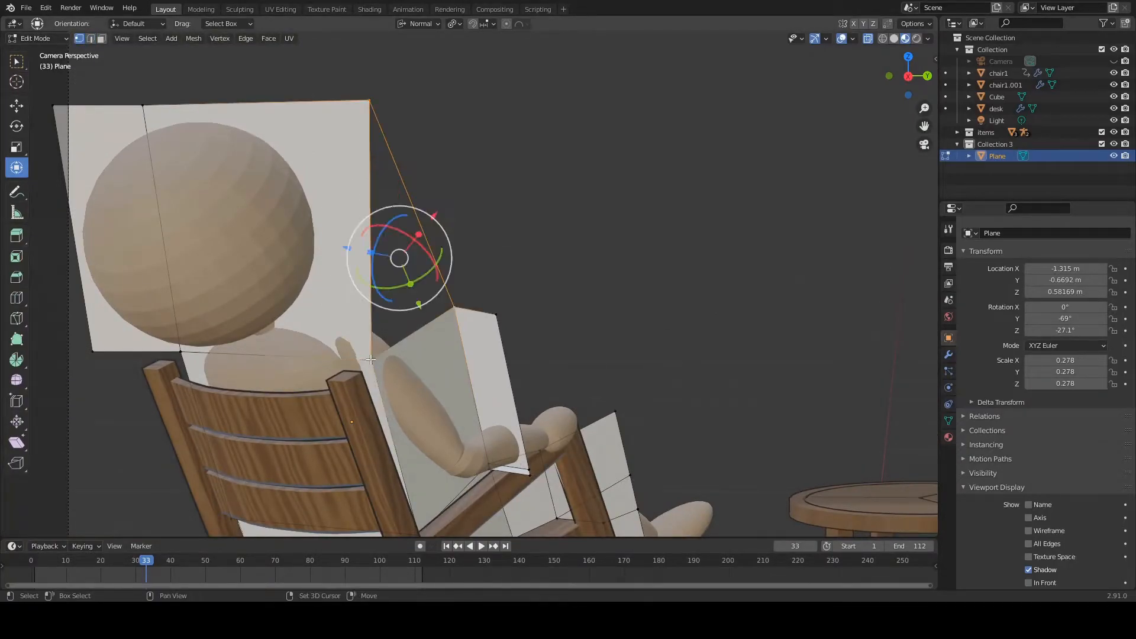
key(f)
- Lower the top edge of the strip beside the forearm by about 0.119 m along its normal-orientation X axis
click(454, 307)
click(495, 314)
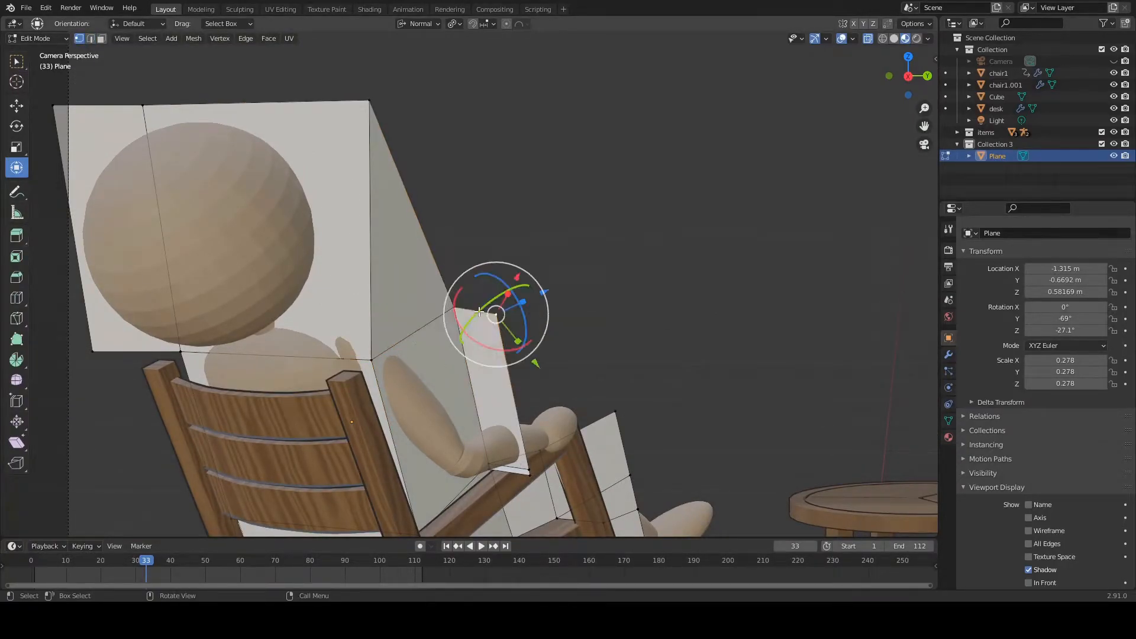
click(90, 39)
click(474, 308)
drag(489, 369, 507, 443)
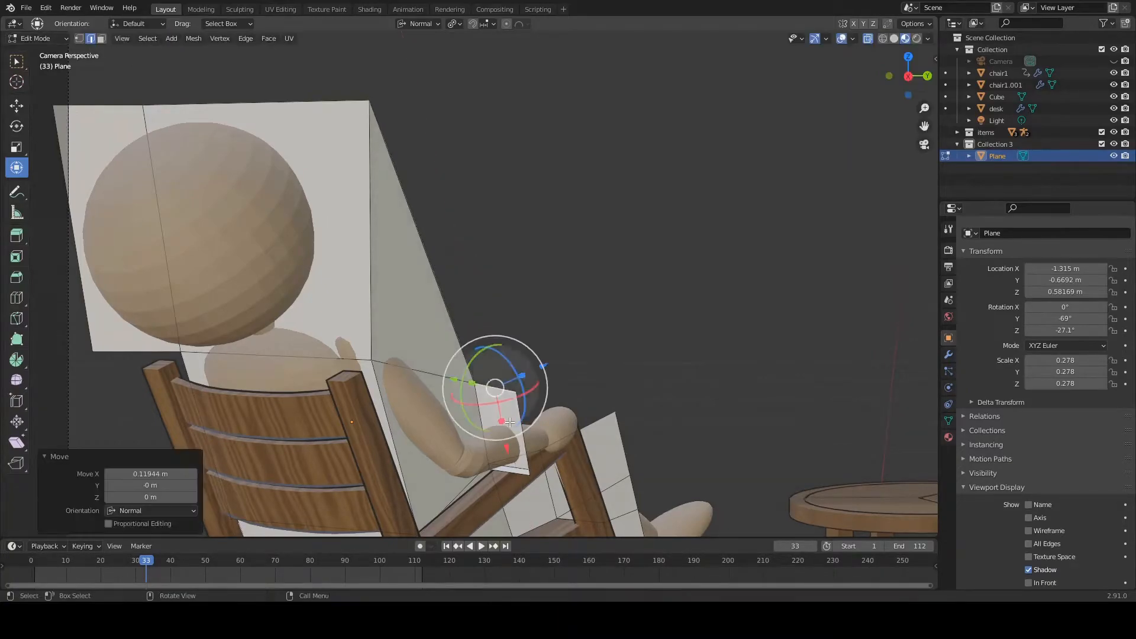
- Extrude the forearm strip's outer edge about 0.1 m outward past the hand and adjust the new edge's position
click(527, 445)
drag(572, 410, 633, 381)
key(ctrl+z)
key(e)
right_click(576, 393)
drag(573, 410, 645, 388)
drag(562, 397, 539, 380)
scroll(391, 430, down, 3)
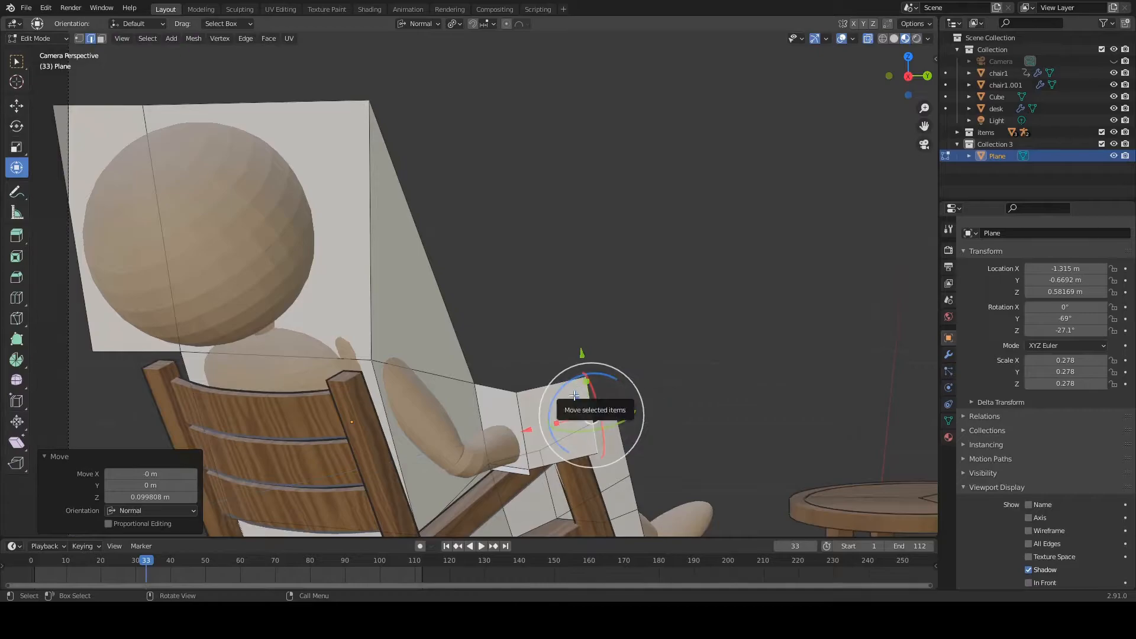
- Slide the vertex on the lower-leg panel's outer side upward along its edge
scroll(392, 430, down, 2)
click(554, 409)
scroll(543, 386, up, 3)
click(613, 476)
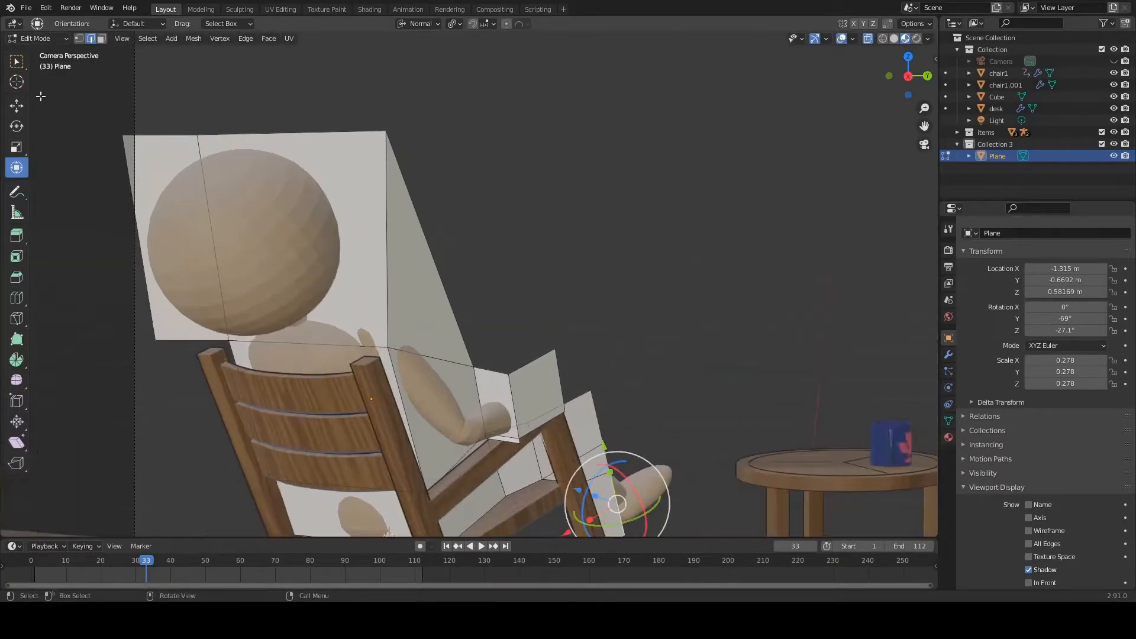
click(607, 474)
key(g)
key(g)
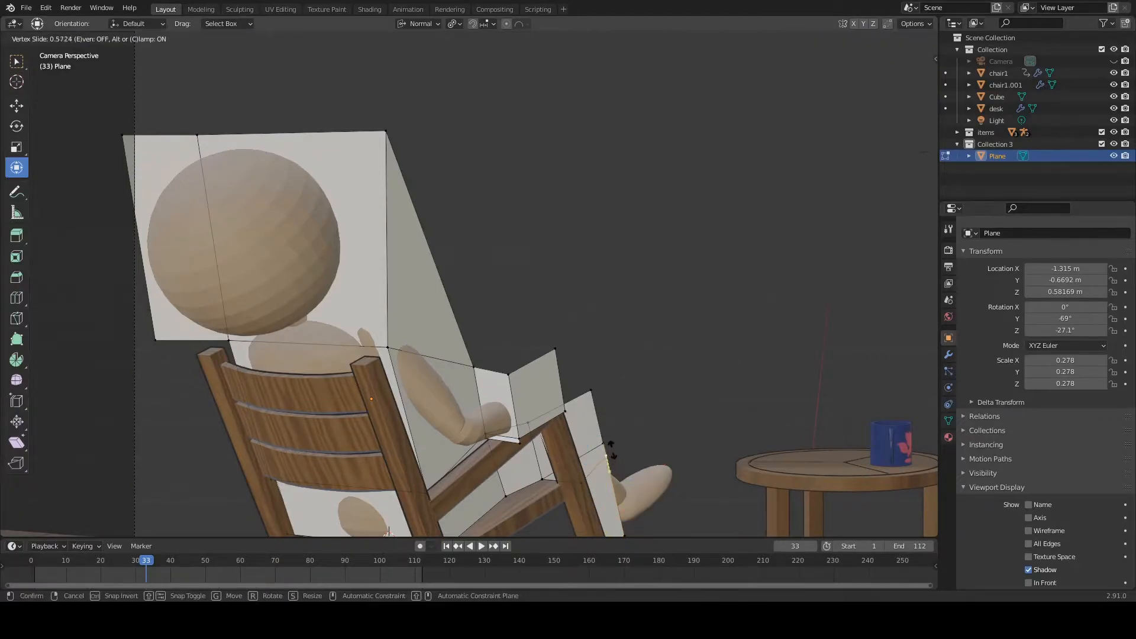
click(622, 450)
- Extrude the lower-leg panel's lower outer edge about 0.149 m outward to cover the foot, and save the file
scroll(621, 450, down, 3)
key(e)
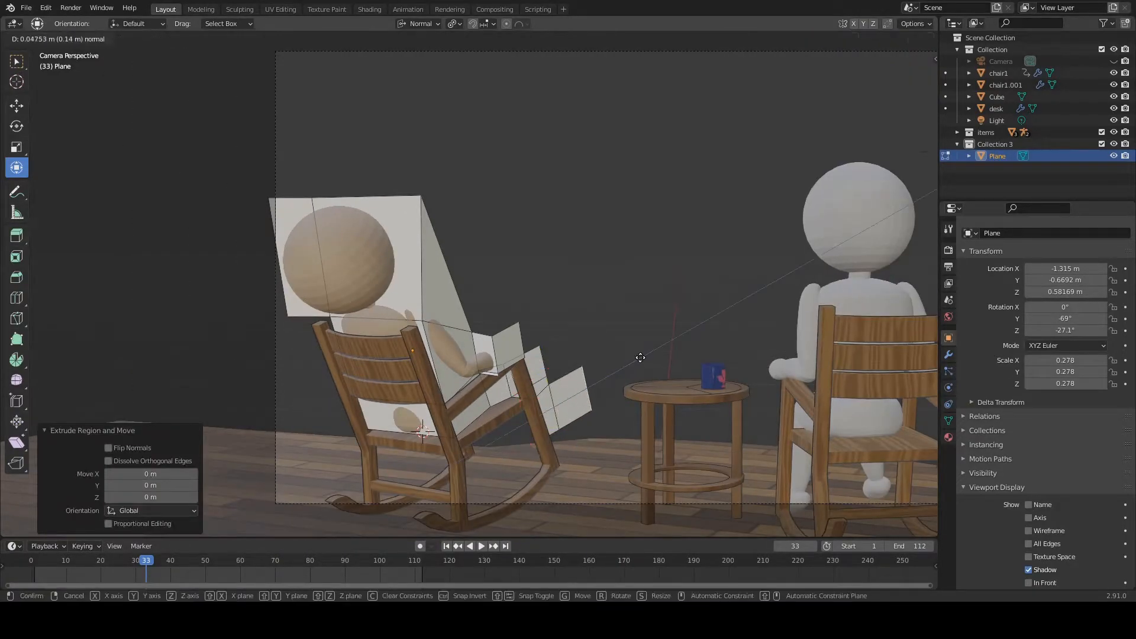
click(640, 357)
key(ctrl+s)
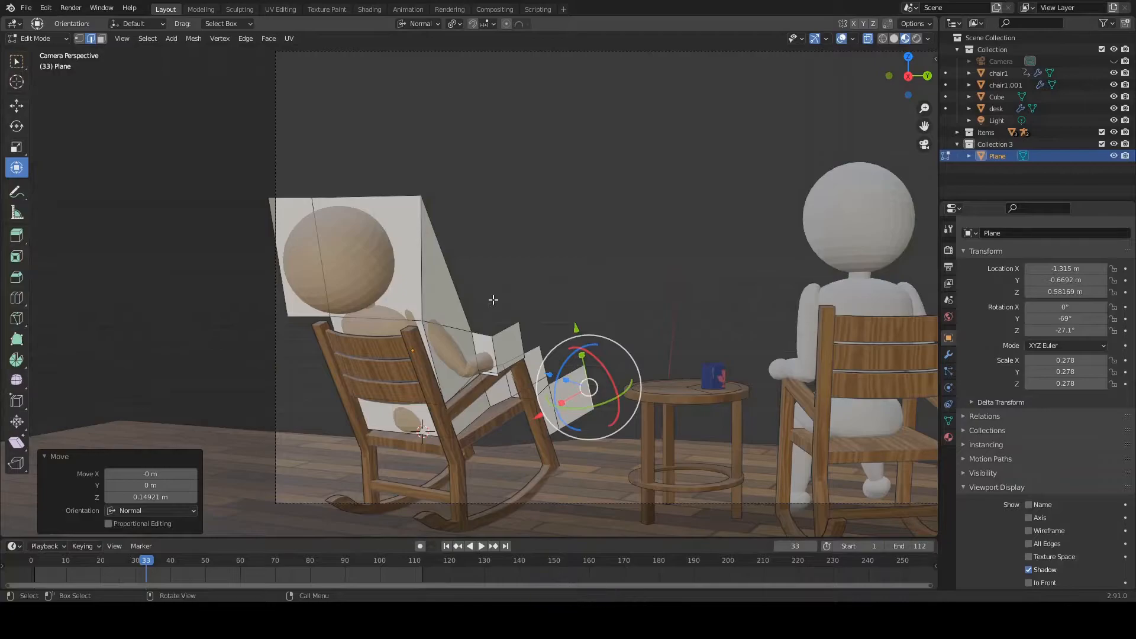
key(e)
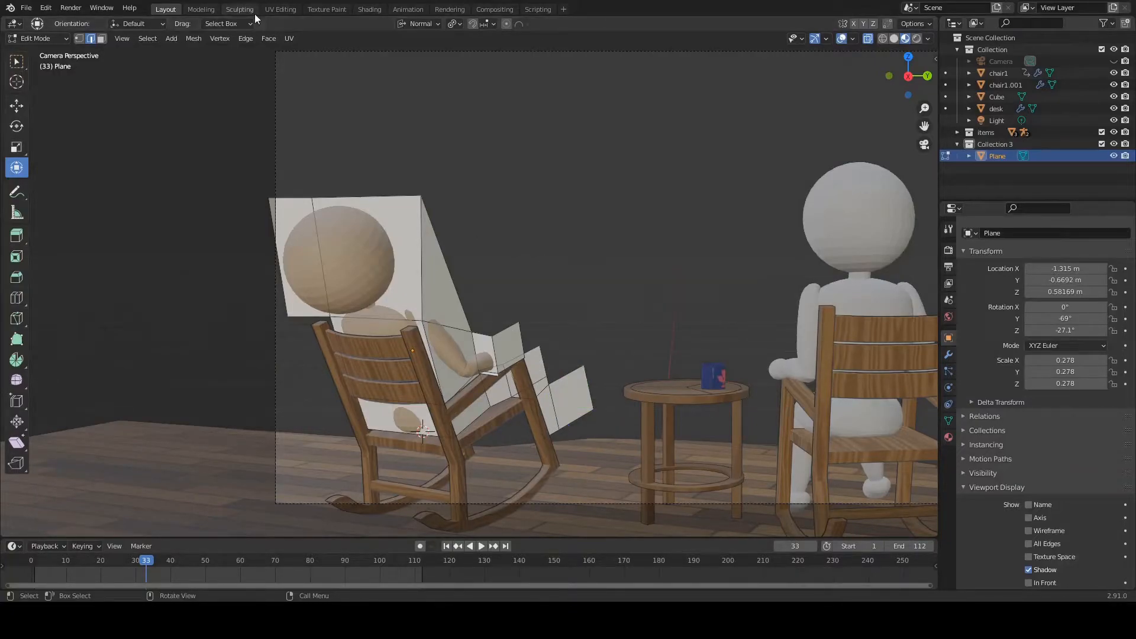
- Select the whole mesh for UV editing over 201229-p2-2d-1.png and unwrap it with Project from View
click(281, 9)
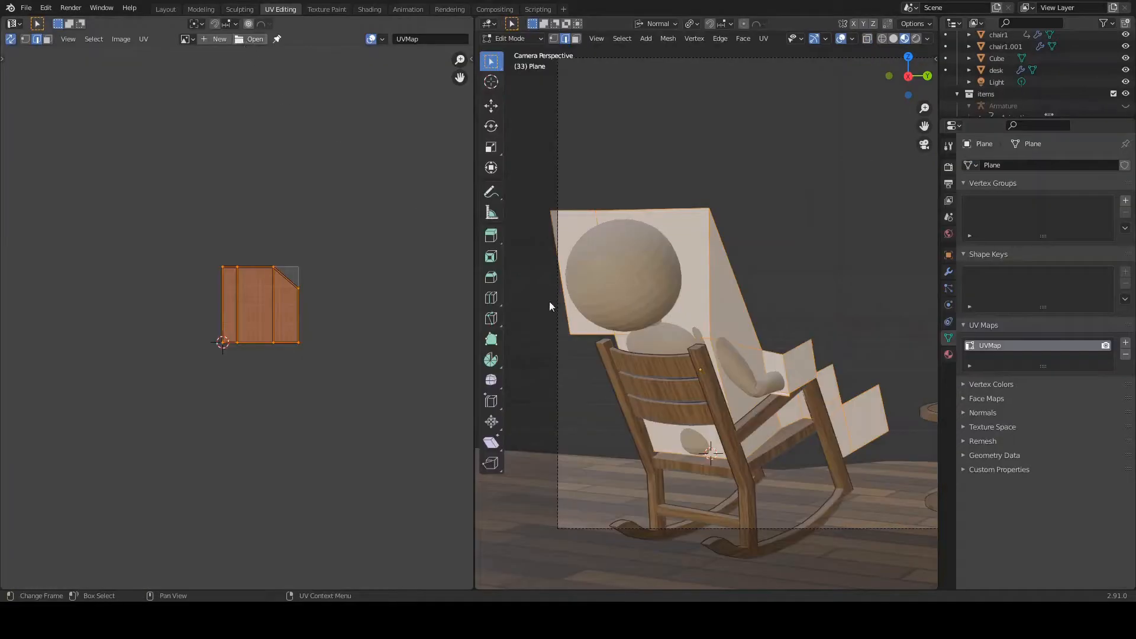
key(a)
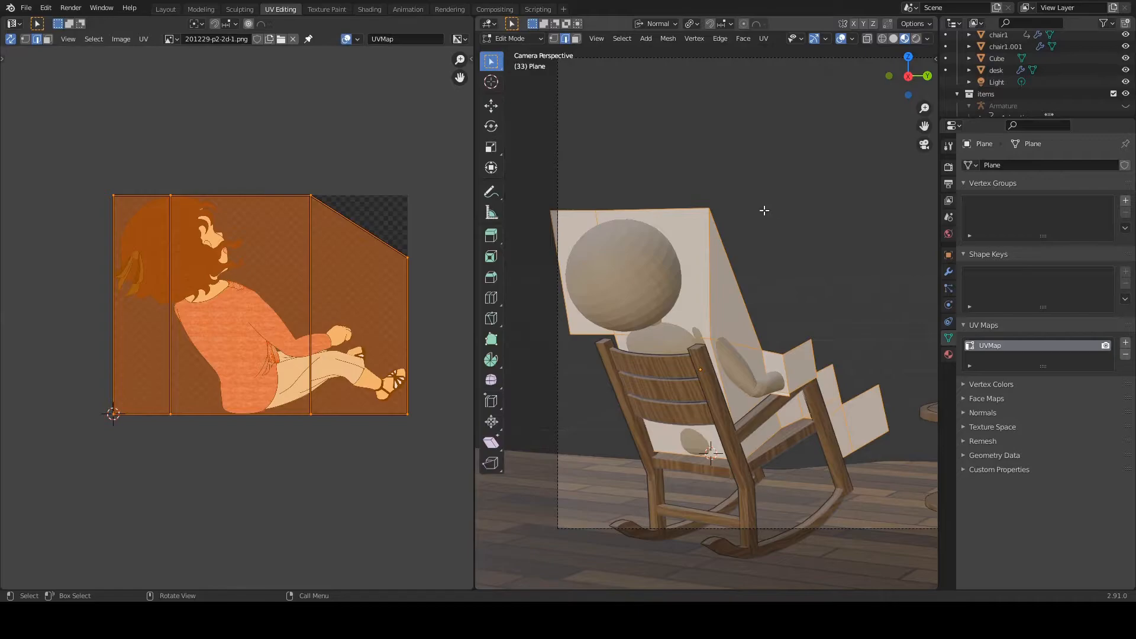
click(763, 39)
click(805, 153)
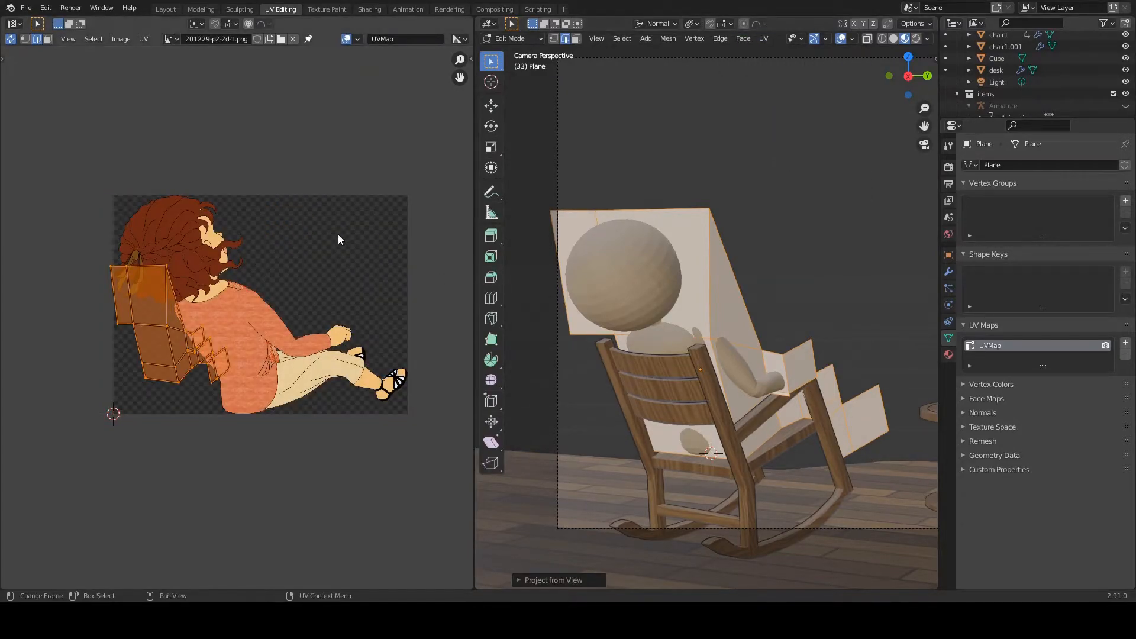
- Enlarge the projected UV layout uniformly and move it over the drawn woman in the image
key(s)
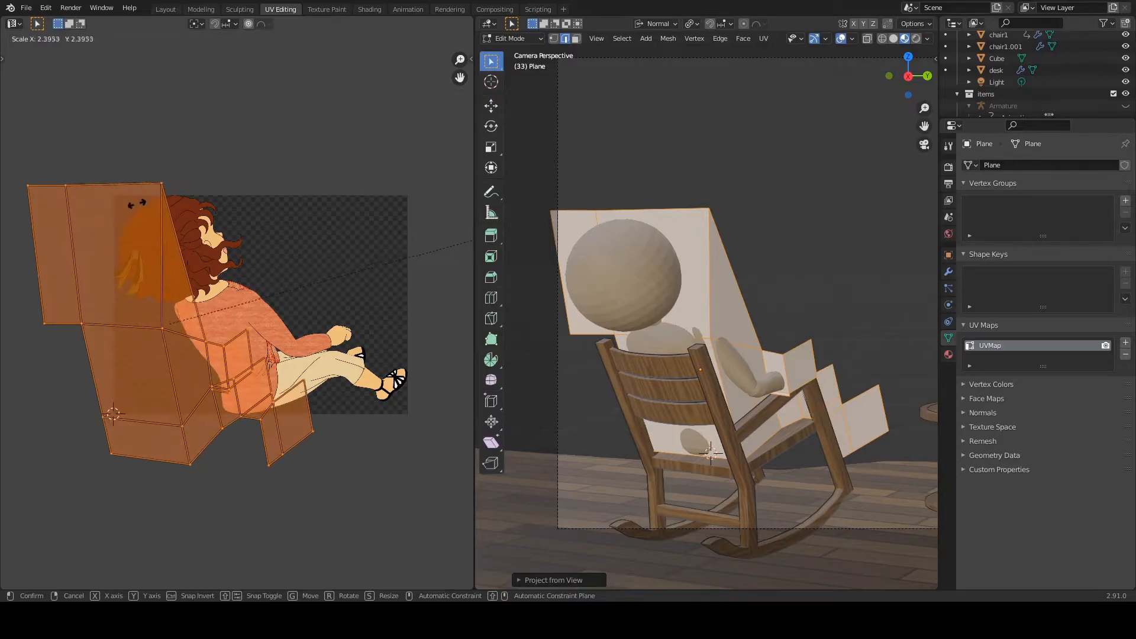
click(93, 325)
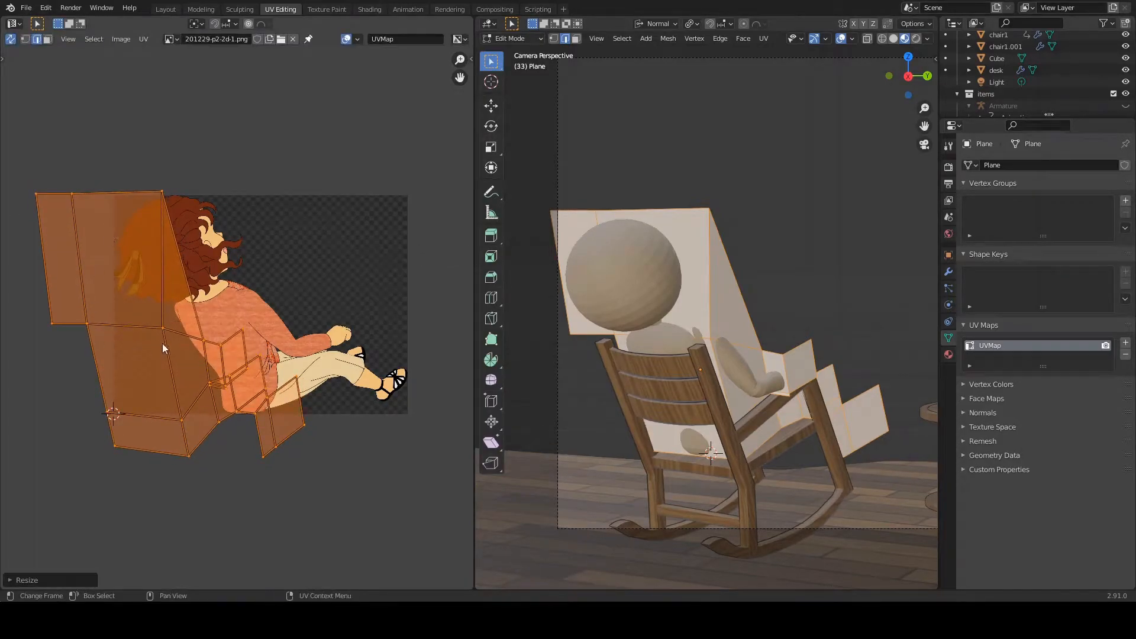
key(g)
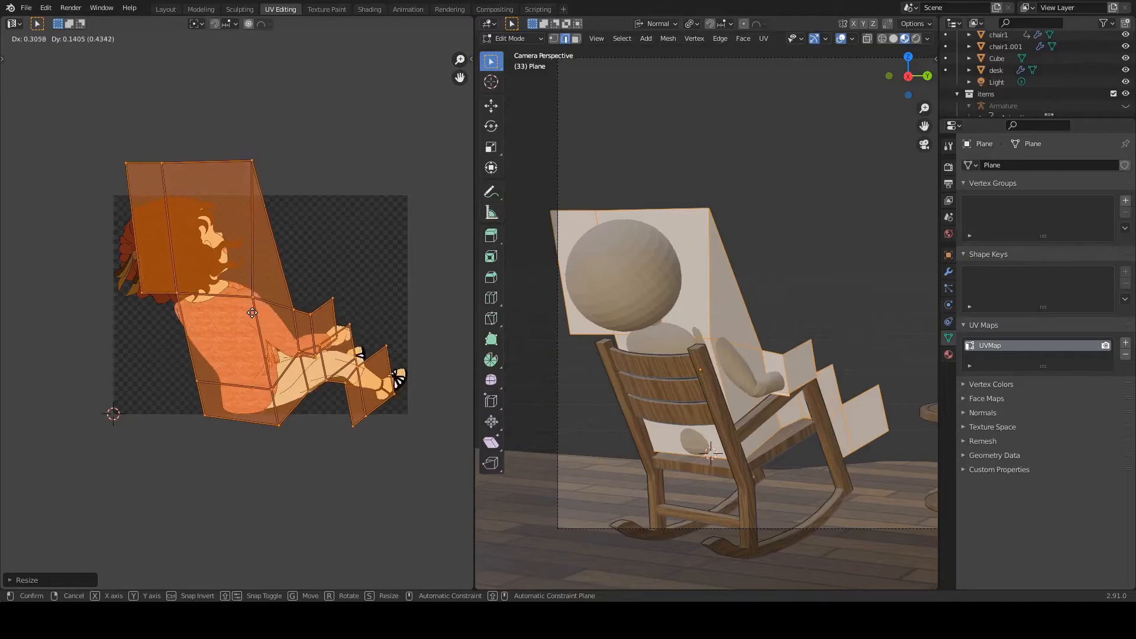
click(245, 317)
- Squash the UV layout vertically, shift it down to the image's top edge, and stretch it horizontally to cover the feet
key(s)
key(y)
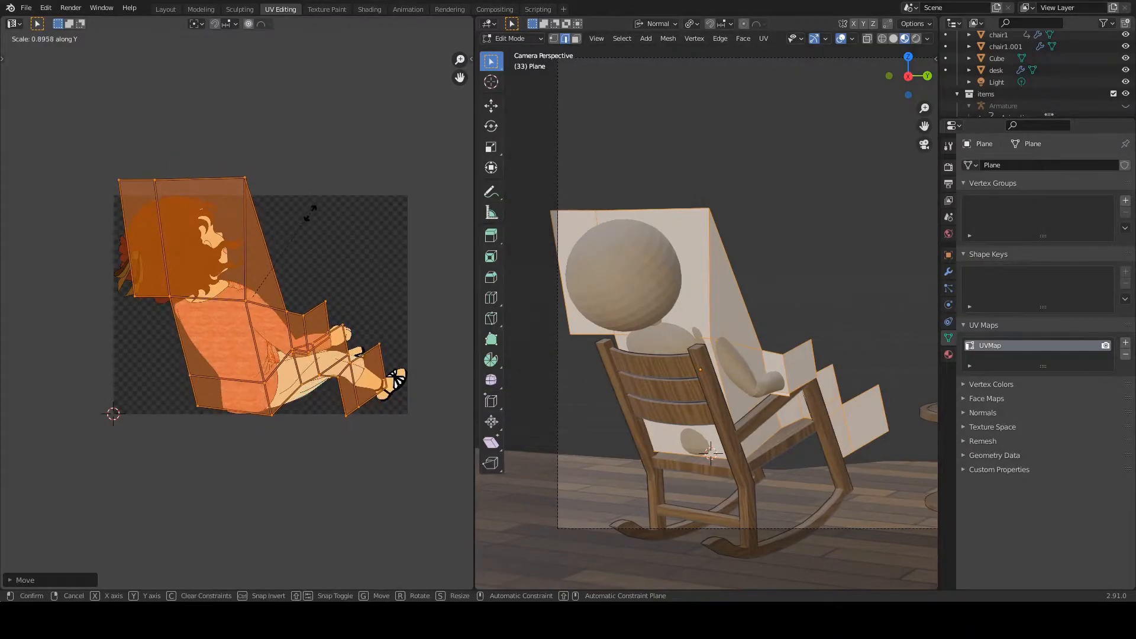
click(308, 220)
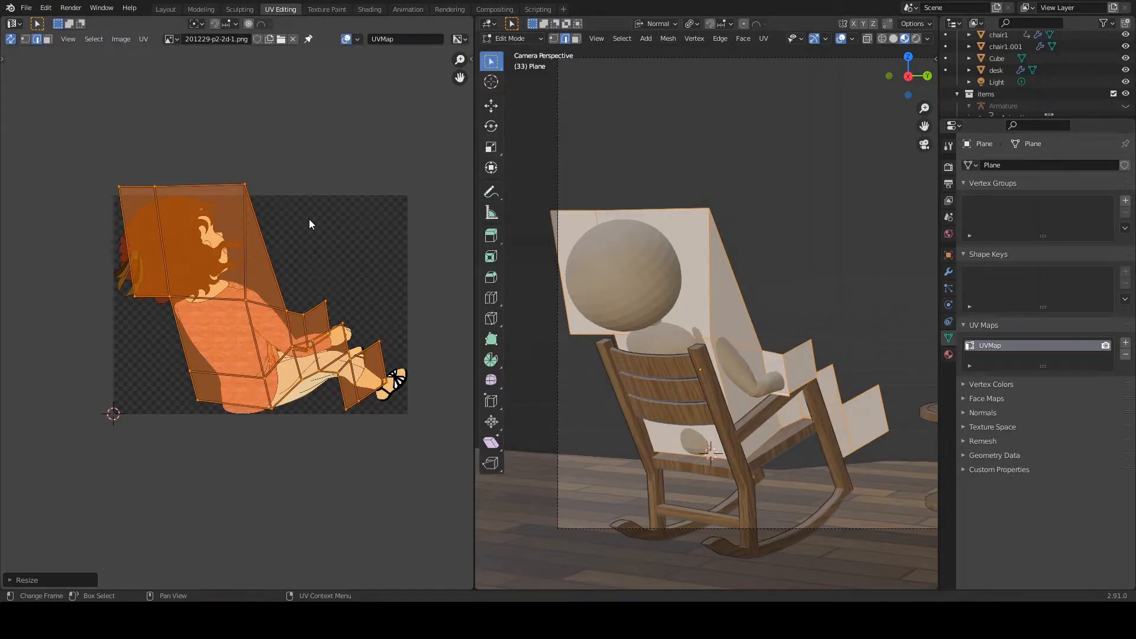
key(g)
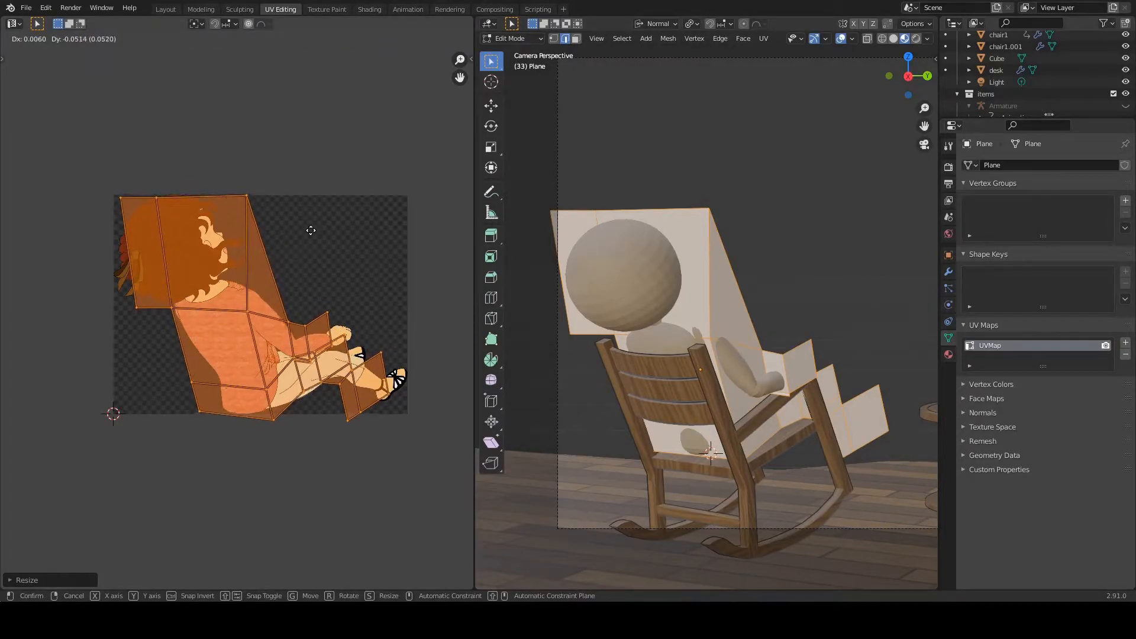
click(307, 231)
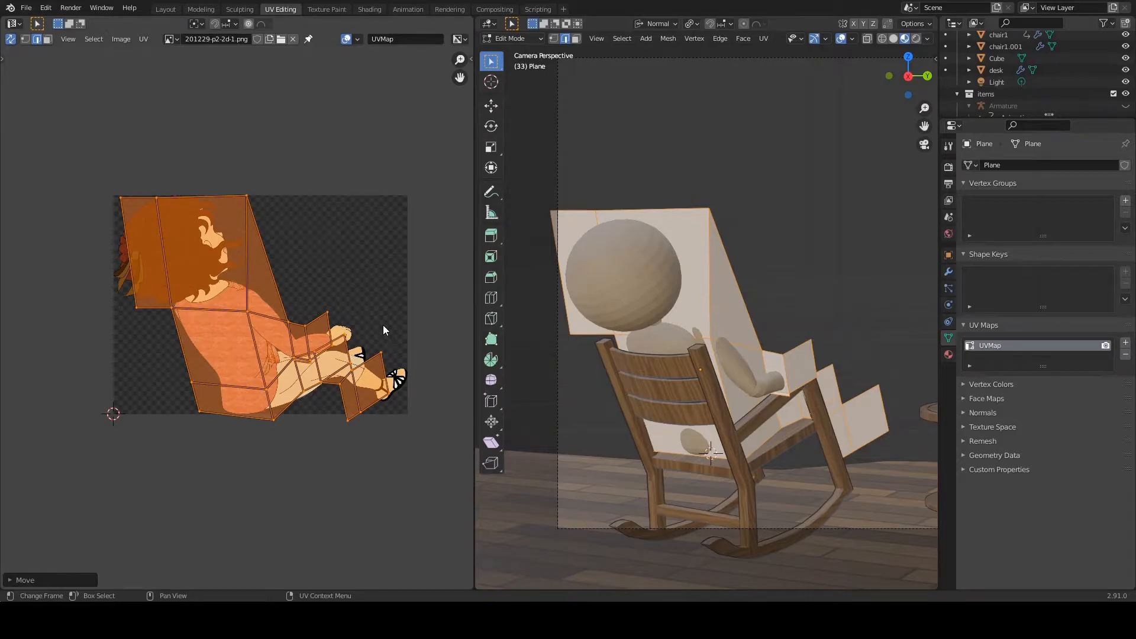
key(x)
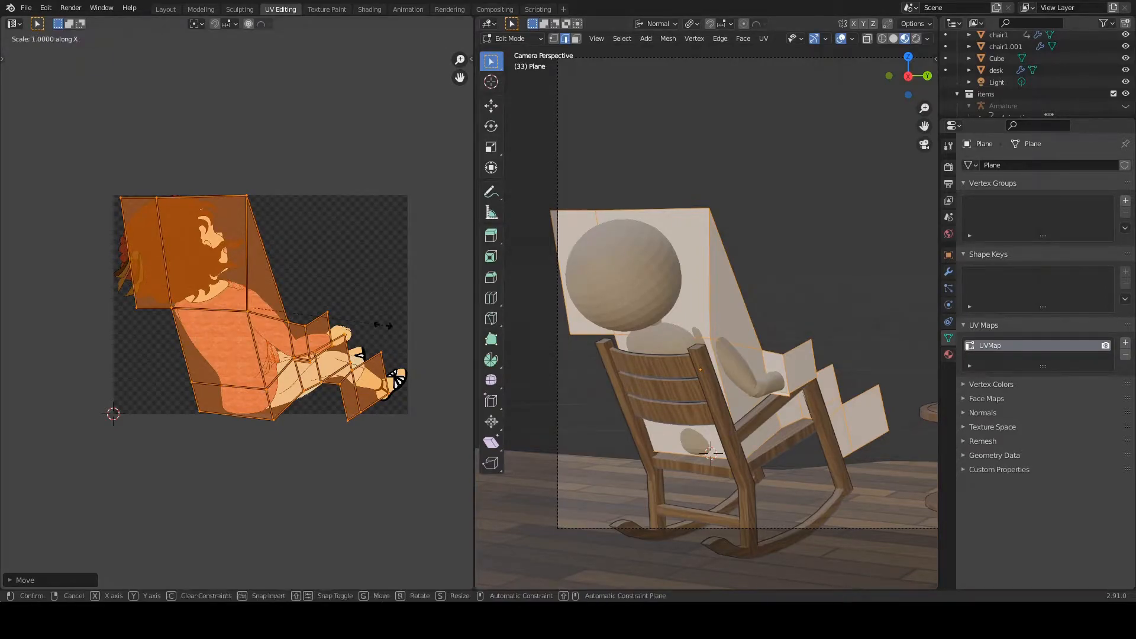
click(410, 318)
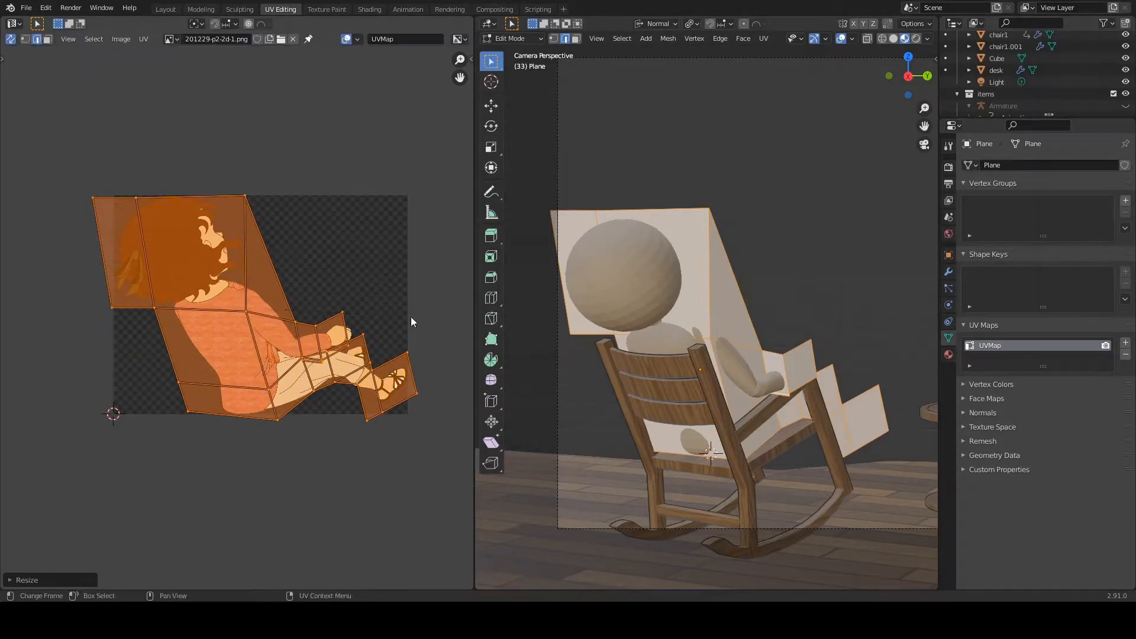
- Create a new material for the plane with 201229-p2-2d-1.png as the Base Color image texture
click(948, 354)
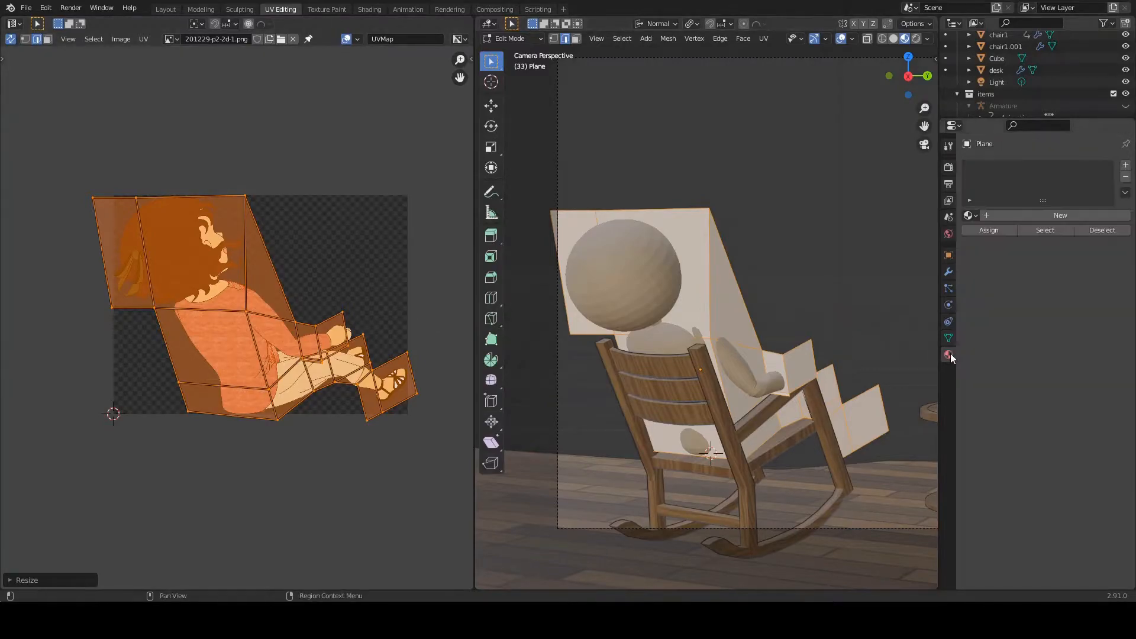
click(1032, 213)
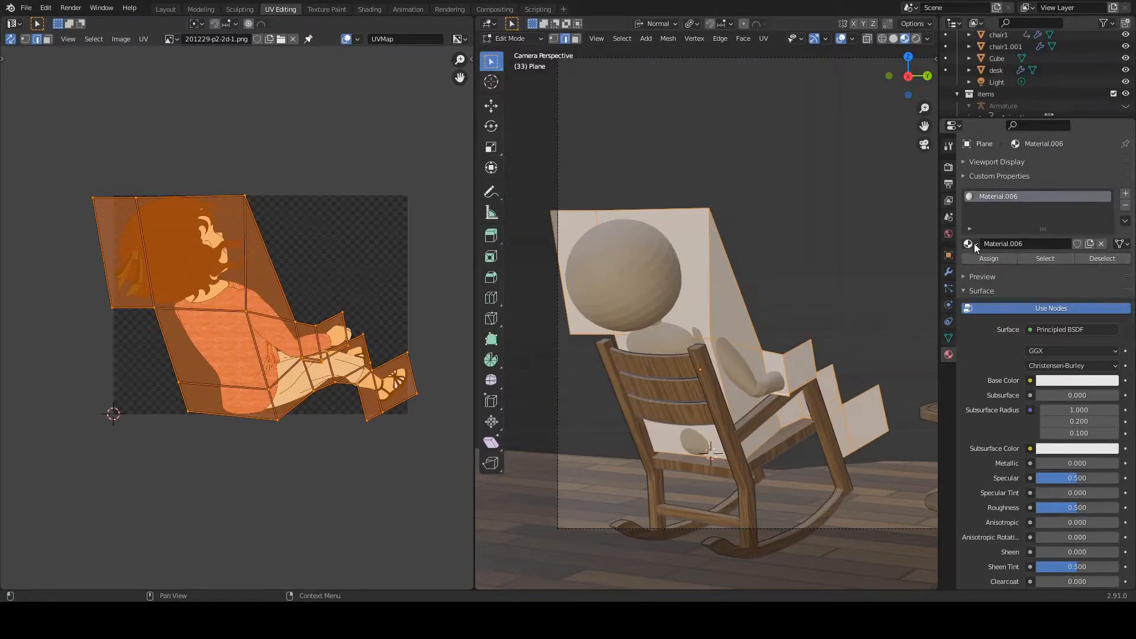
click(1032, 381)
click(793, 460)
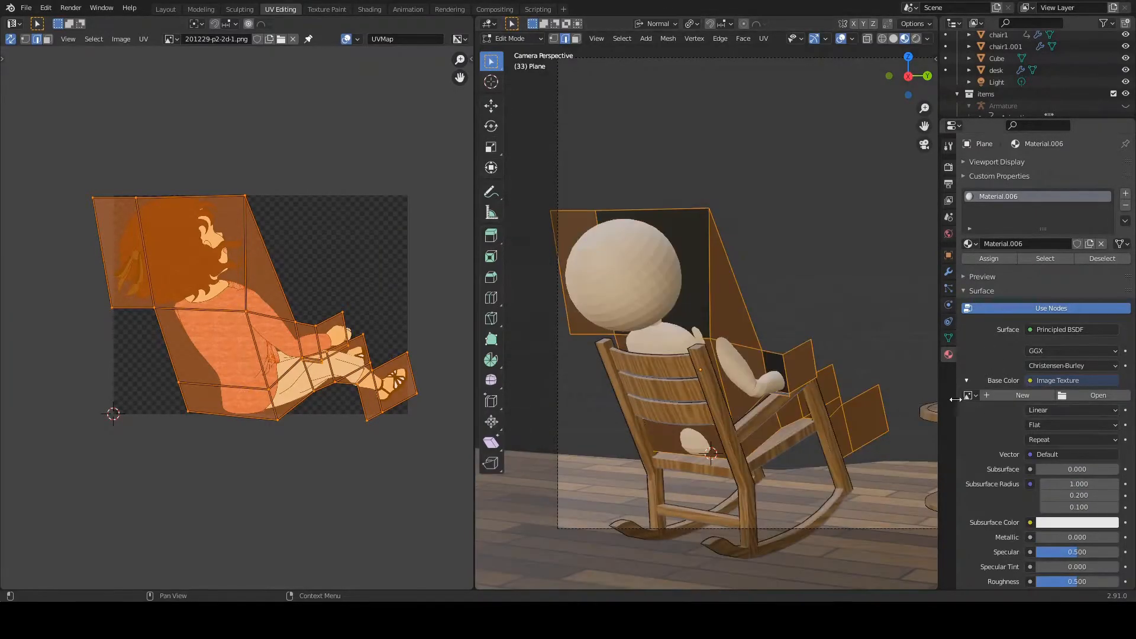
click(968, 395)
click(1006, 437)
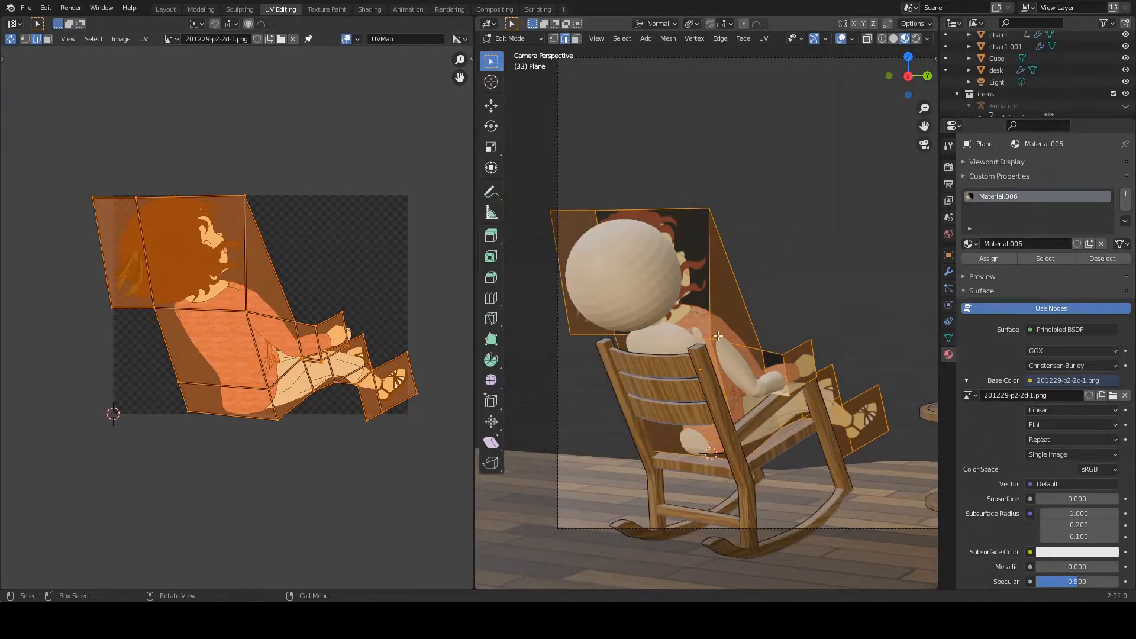
- Scale the UV layout along X to refine how the drawing fits the seated figure
scroll(717, 336, up, 1)
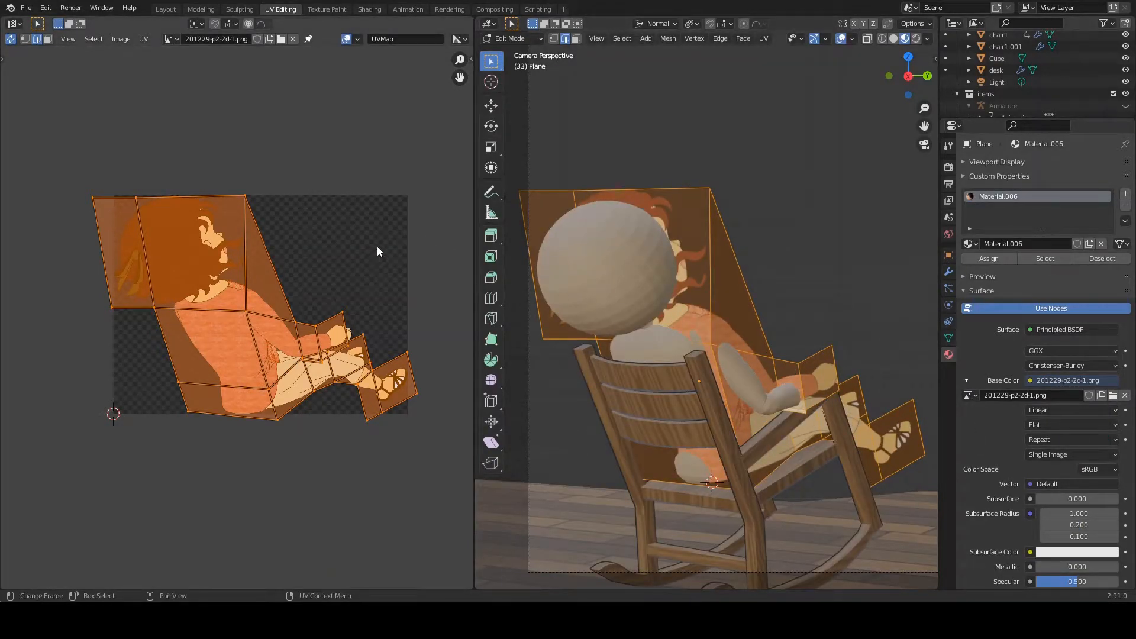
key(s)
key(x)
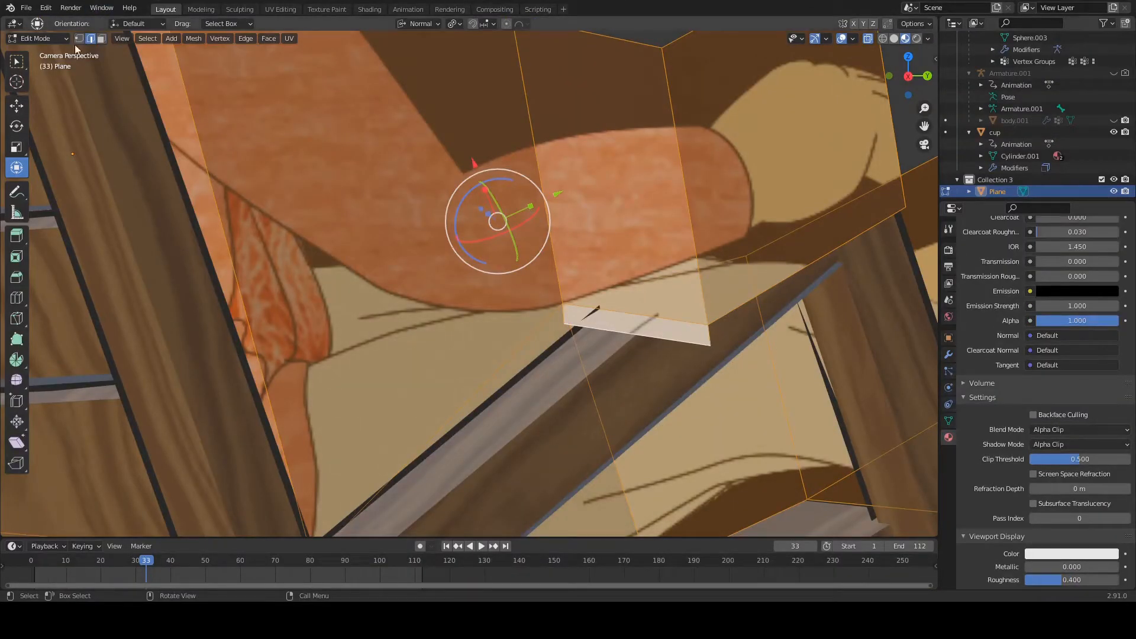
- Delete the two outer vertices of the small blank flap lying on the armrest
click(79, 38)
click(564, 323)
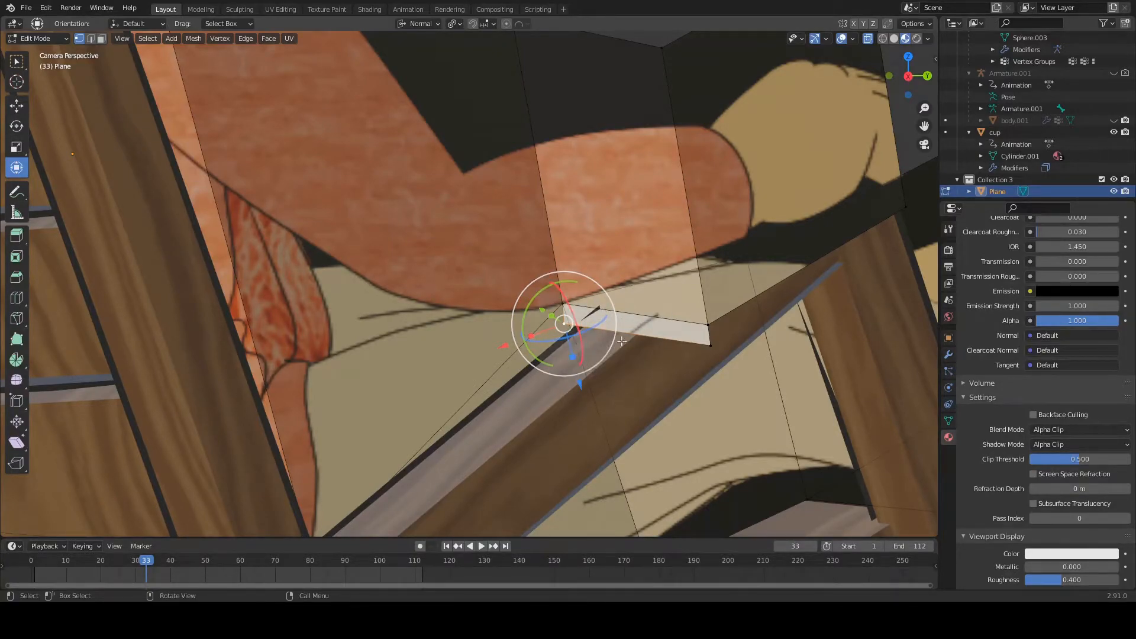
shift+click(709, 344)
key(x)
click(708, 345)
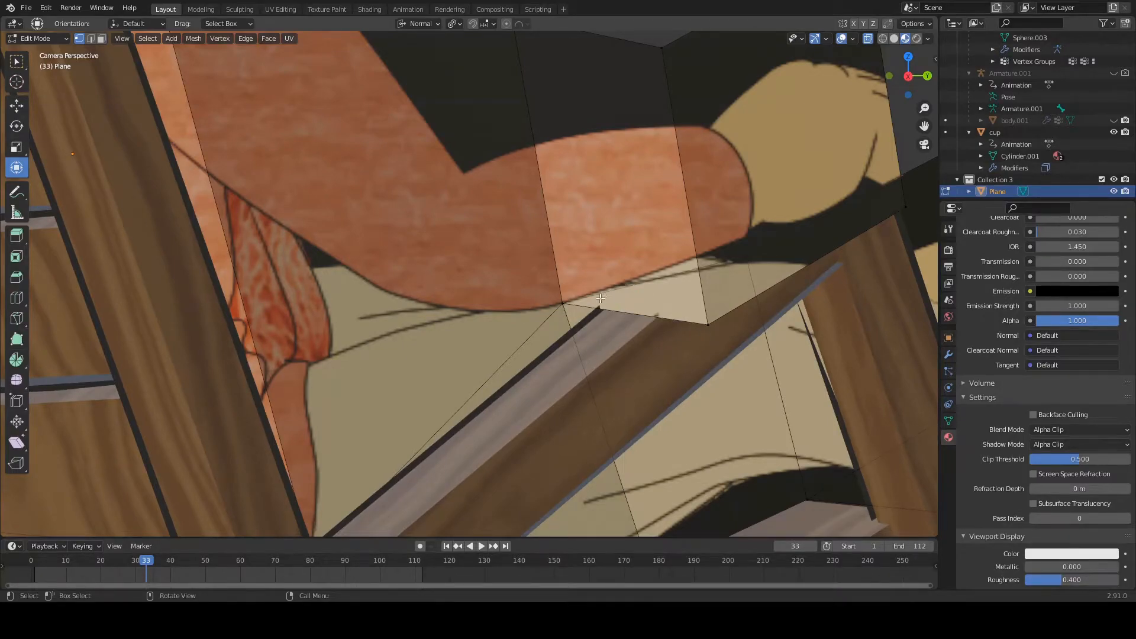
- Knife a cut through the forearm panels along the underside of the drawn sleeve and out to the hand panel's lower edge
click(17, 318)
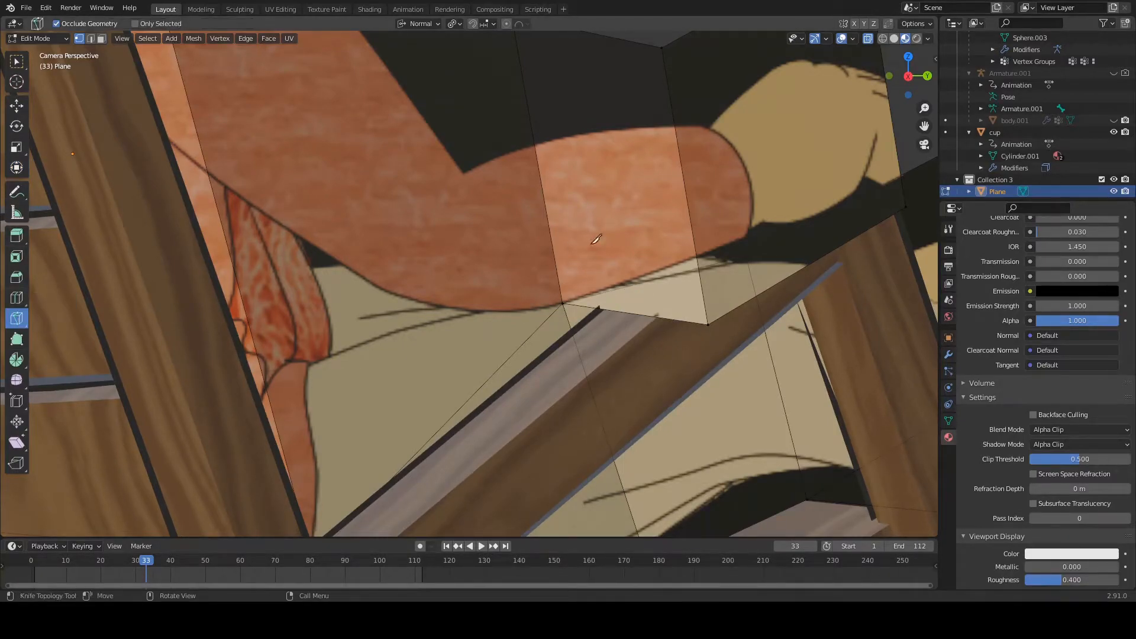
click(588, 307)
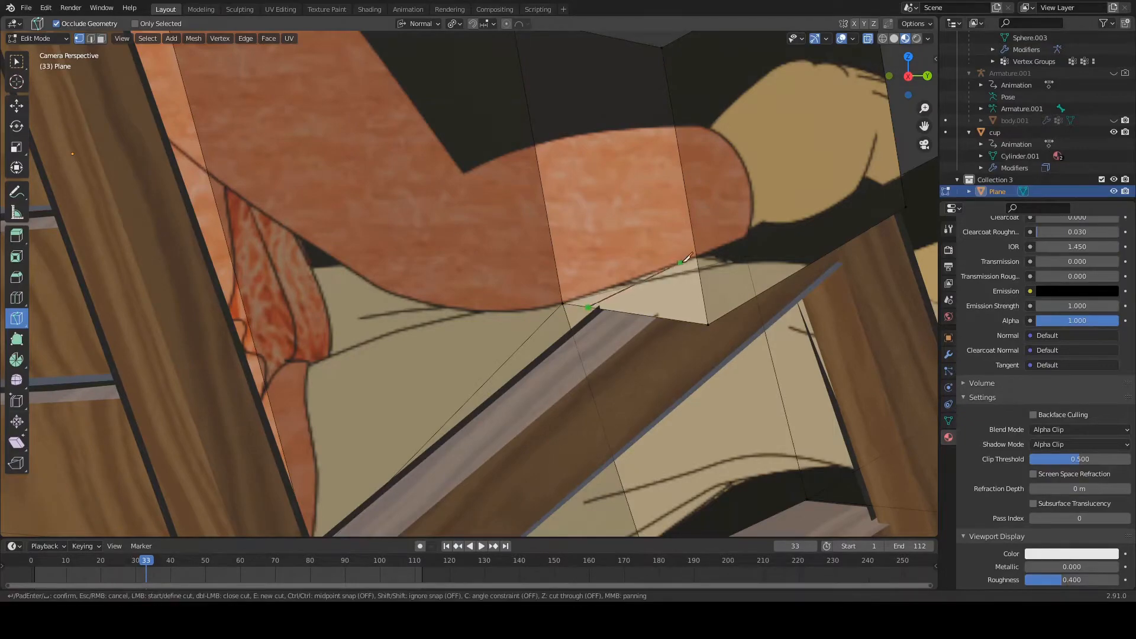
click(619, 284)
click(656, 271)
click(697, 257)
click(742, 238)
click(854, 238)
key(Return)
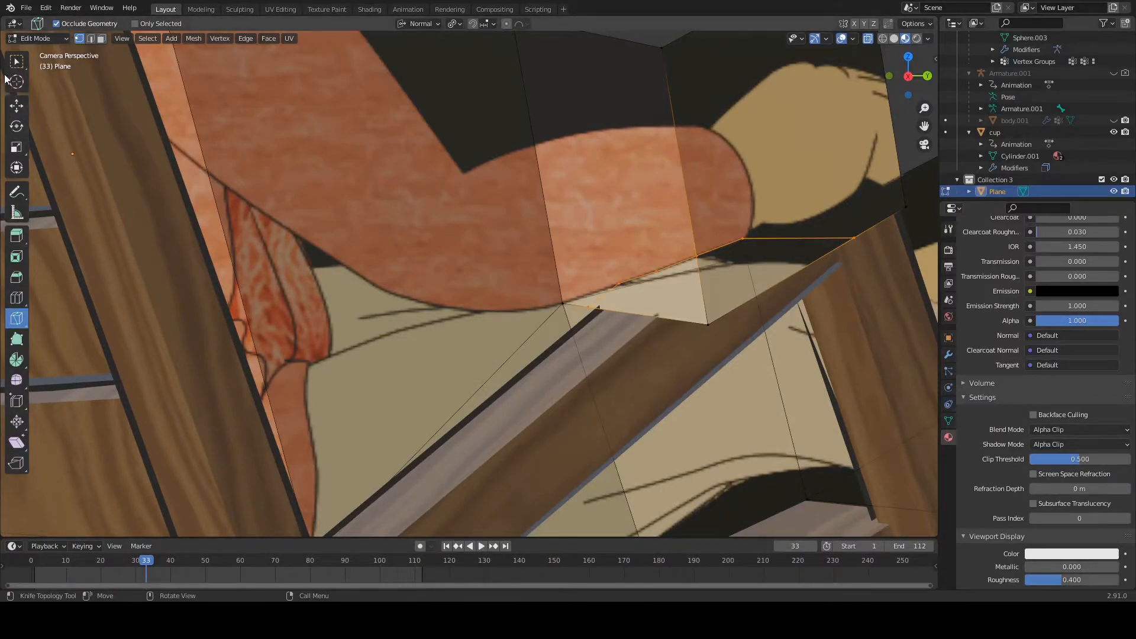
- Delete the shared lower corner vertex of the forearm and hand panels to remove the mesh below the knife cut
click(17, 61)
click(712, 324)
key(x)
click(712, 323)
scroll(696, 318, down, 3)
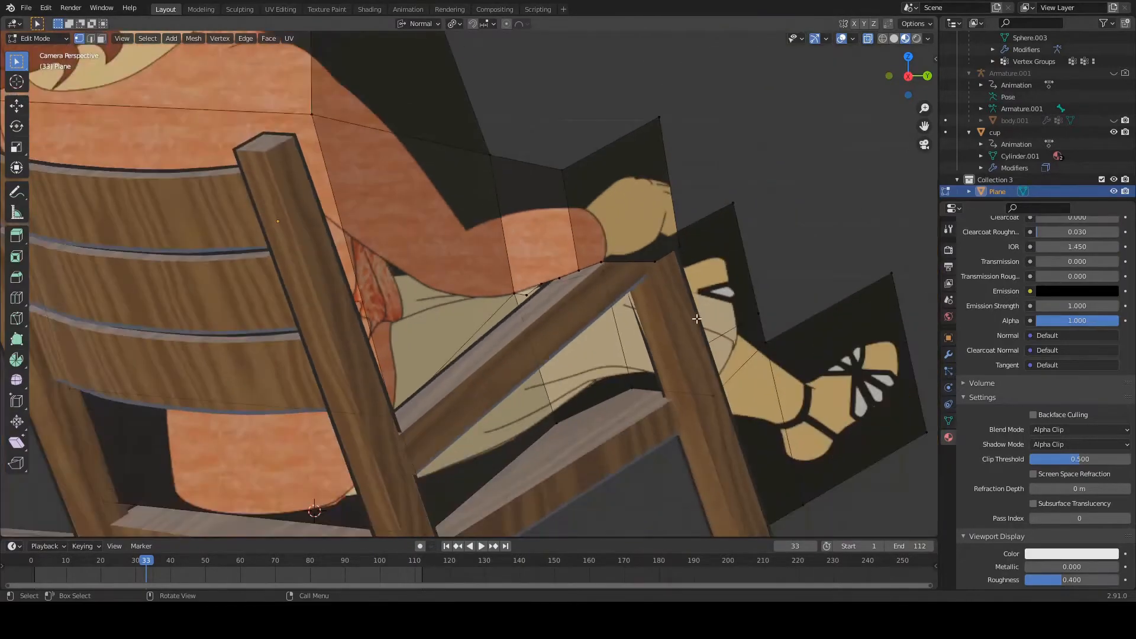
- Save the file, and turn on the Face Orientation overlay in the Shading workspace's viewport
scroll(697, 318, down, 3)
key(ctrl+s)
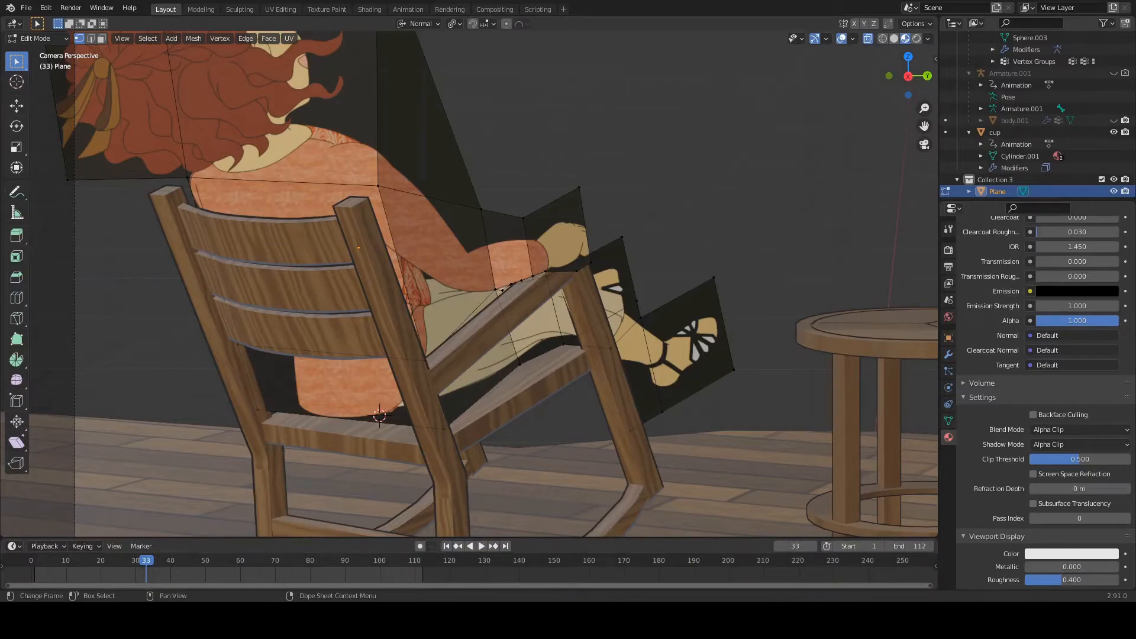
click(369, 8)
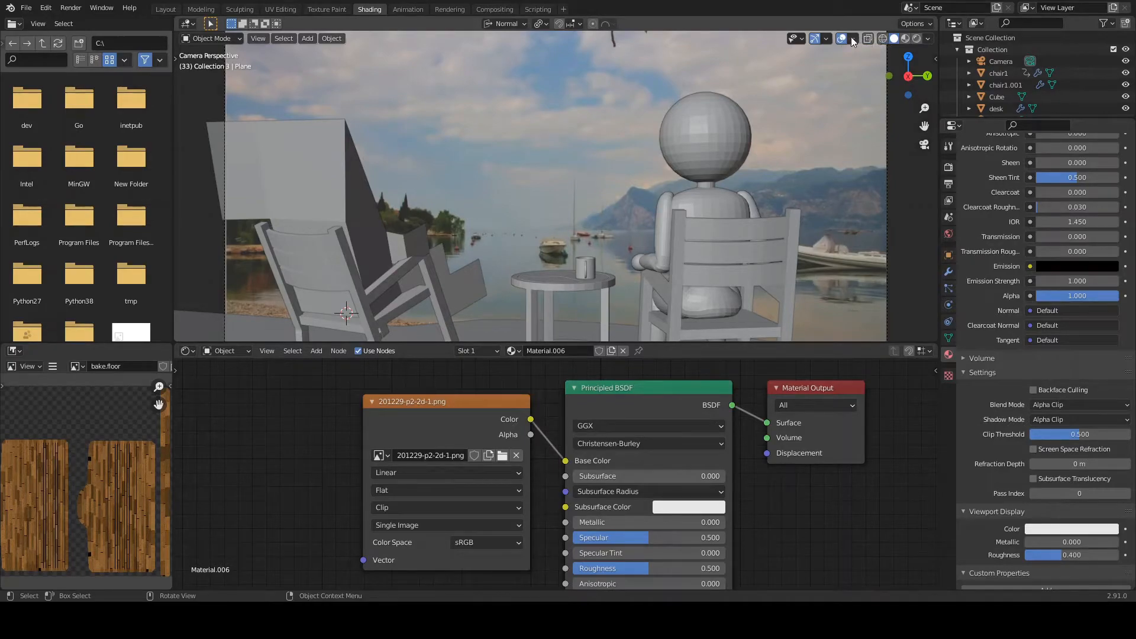
click(853, 39)
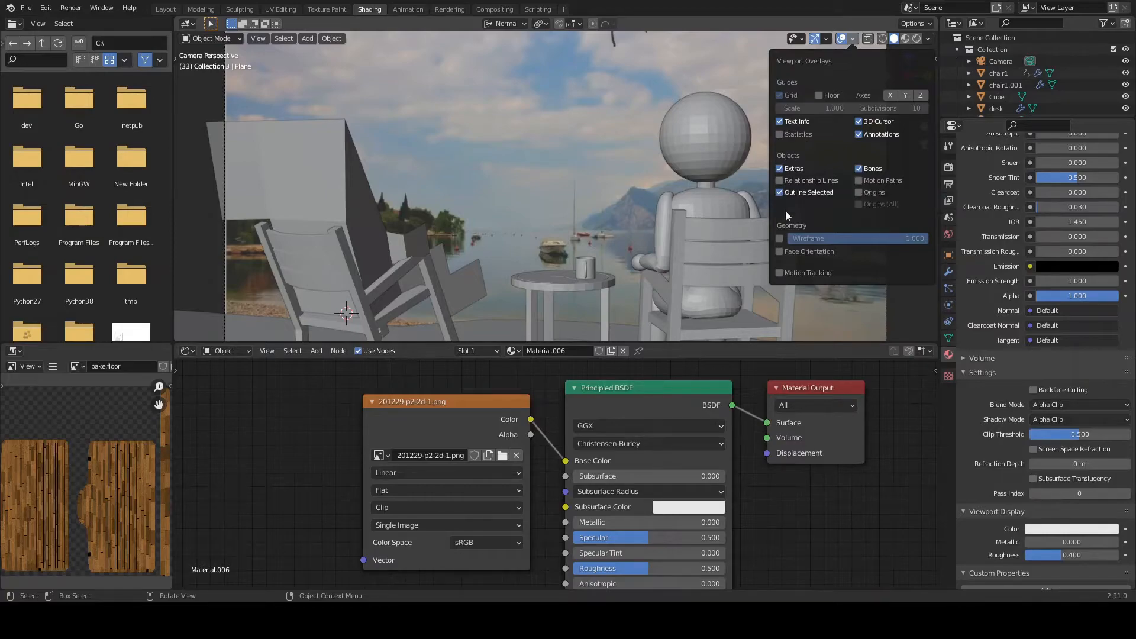
click(780, 251)
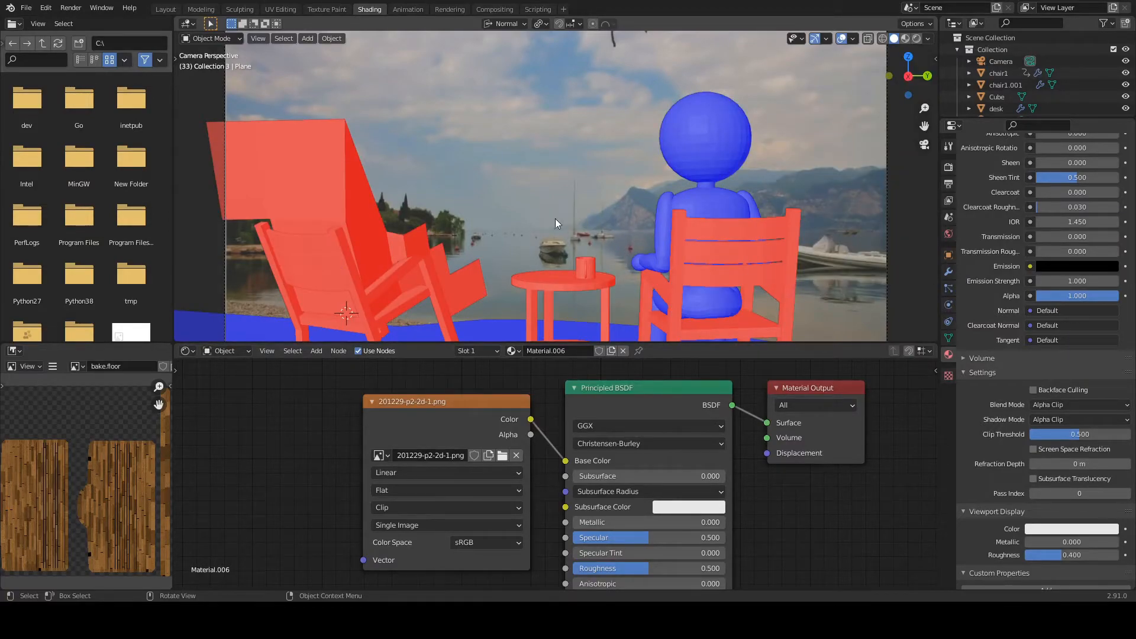
- Flip the folded plane's normals to face the camera, and turn off the Face Orientation overlay in the Shading workspace
click(338, 179)
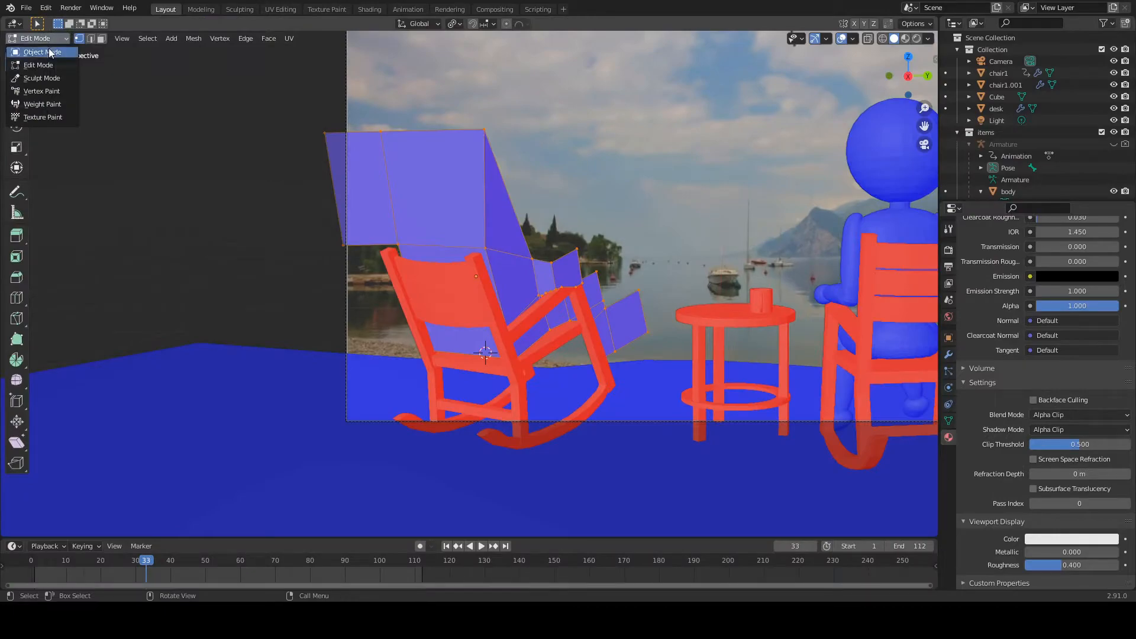
click(48, 48)
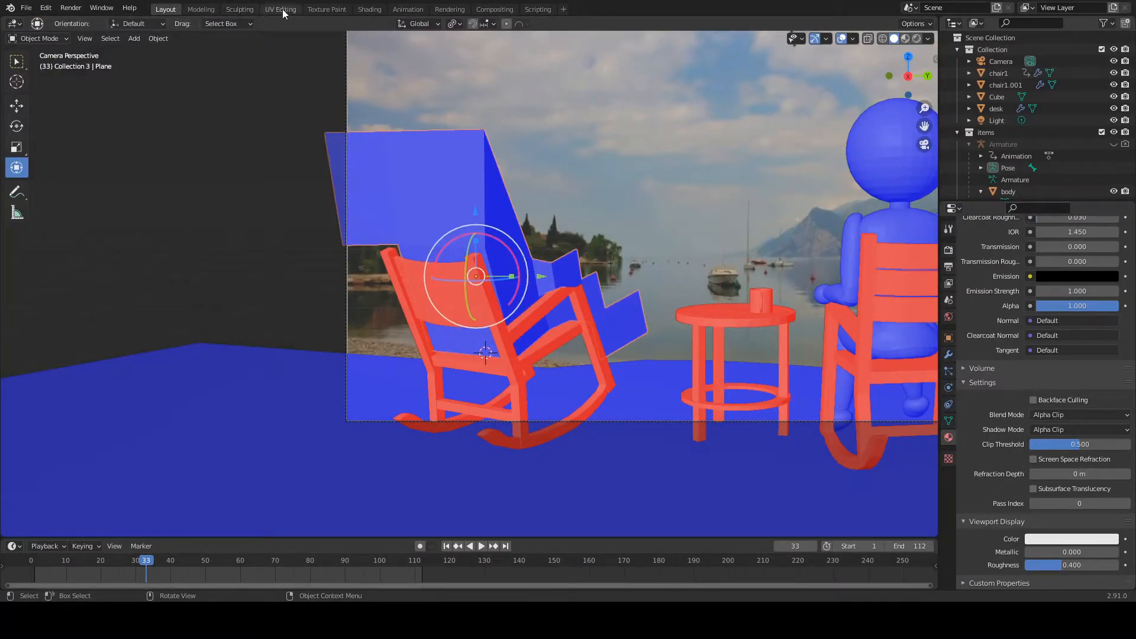
click(356, 9)
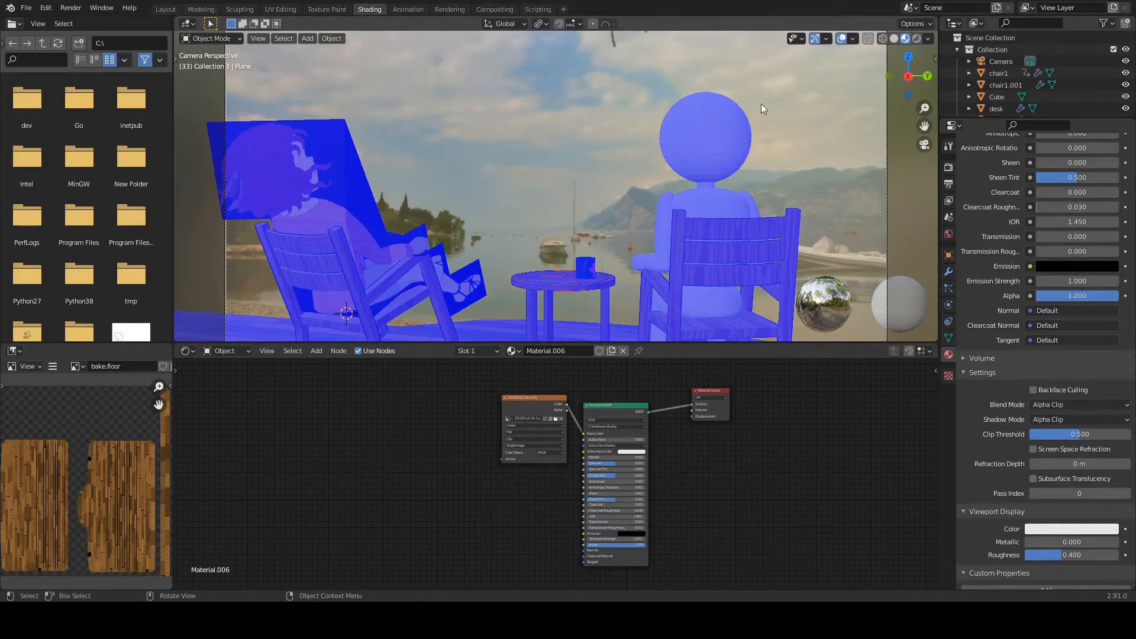
click(849, 38)
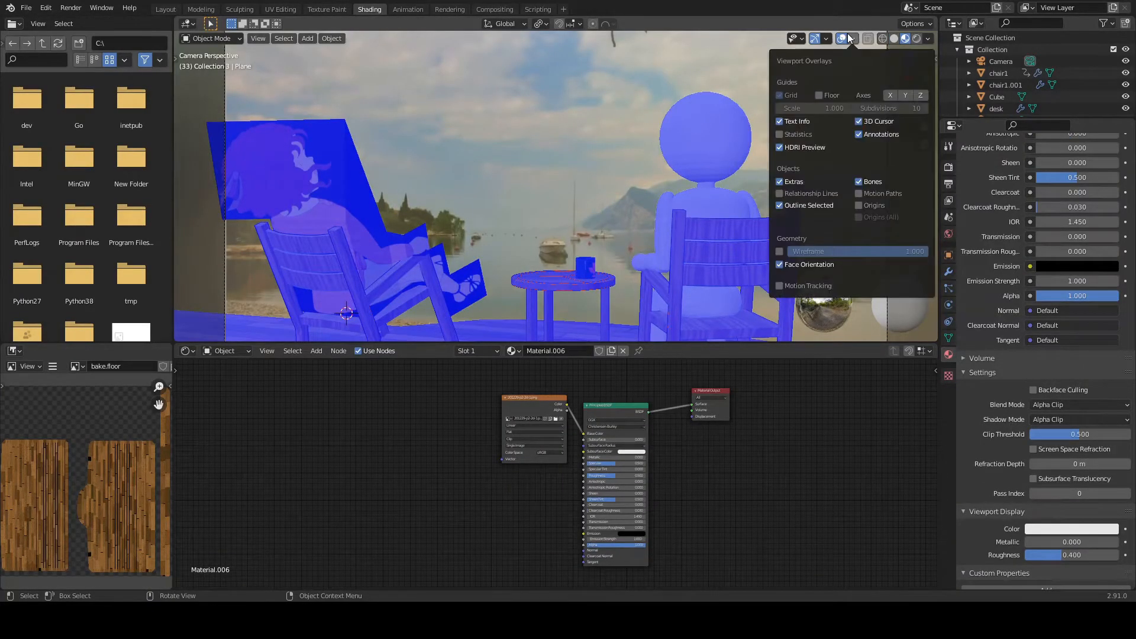
click(792, 265)
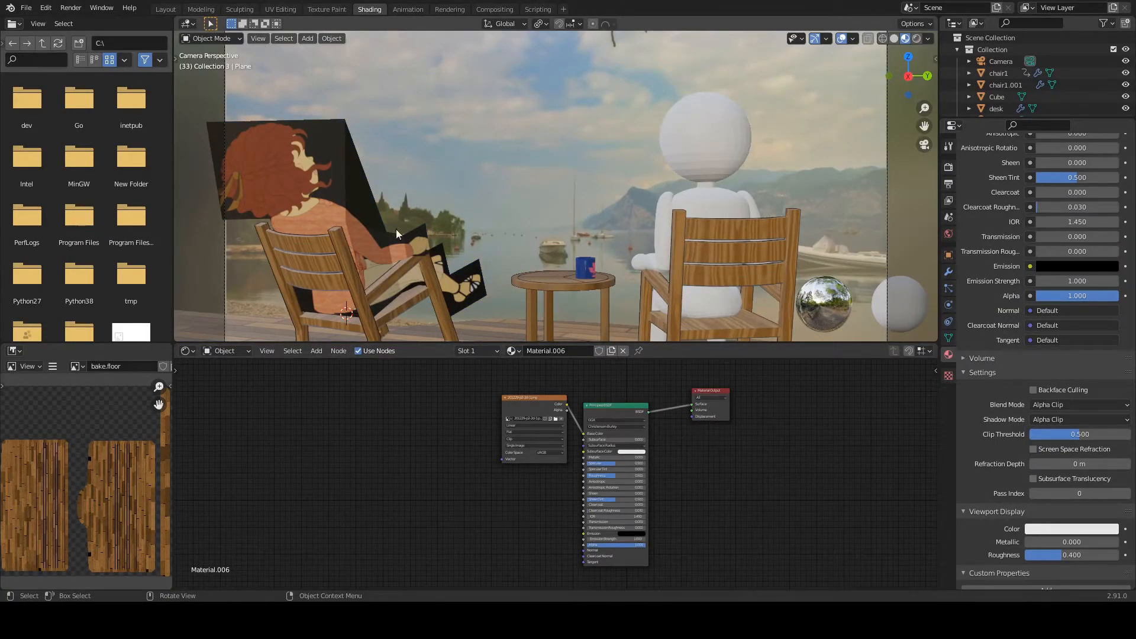
- Space the image texture node away from the Principled BSDF and link its Alpha output to the shader's Alpha input
click(549, 402)
drag(548, 399, 510, 409)
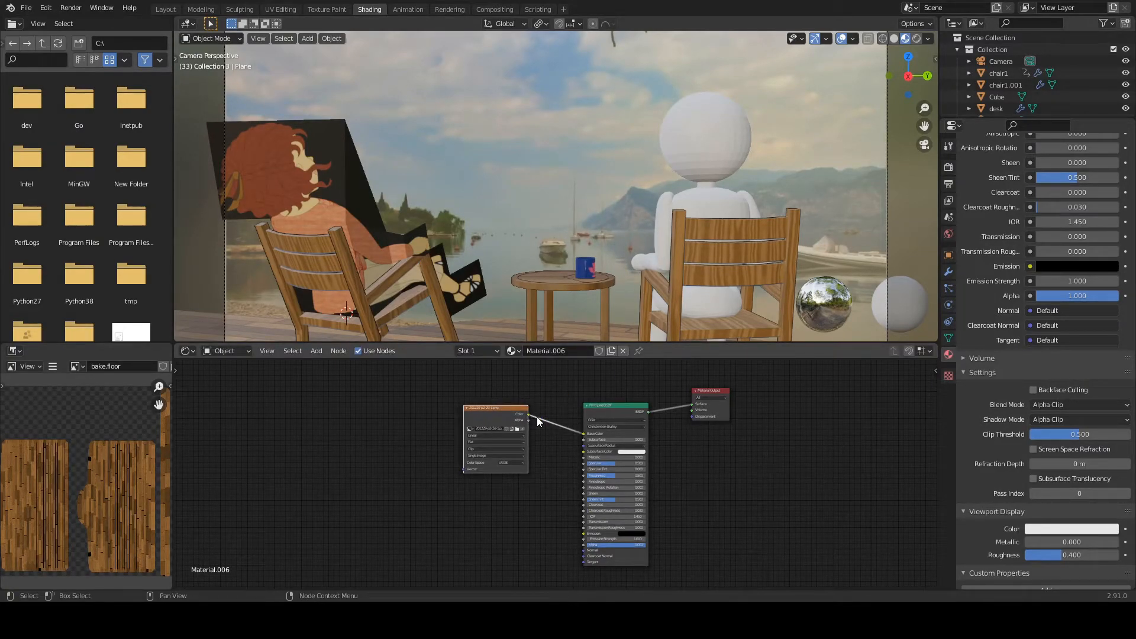
scroll(537, 417, up, 12)
middle_drag(535, 402, 537, 489)
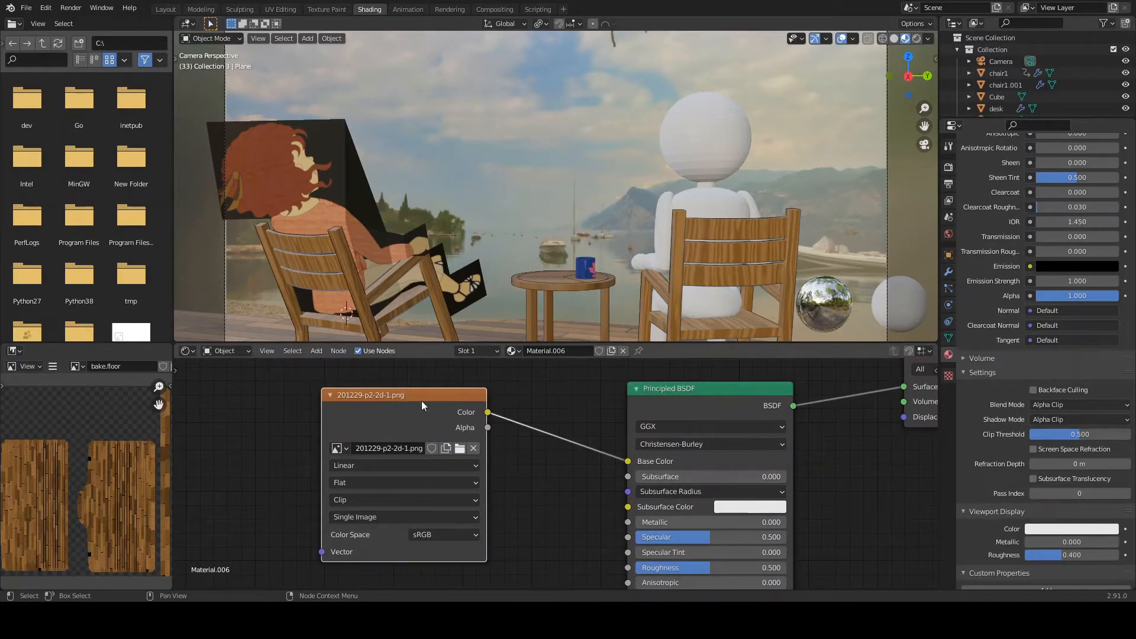
drag(487, 427, 504, 456)
scroll(504, 457, down, 2)
mouse_move(525, 480)
middle_down()
mouse_move(563, 537)
mouse_move(546, 484)
middle_up()
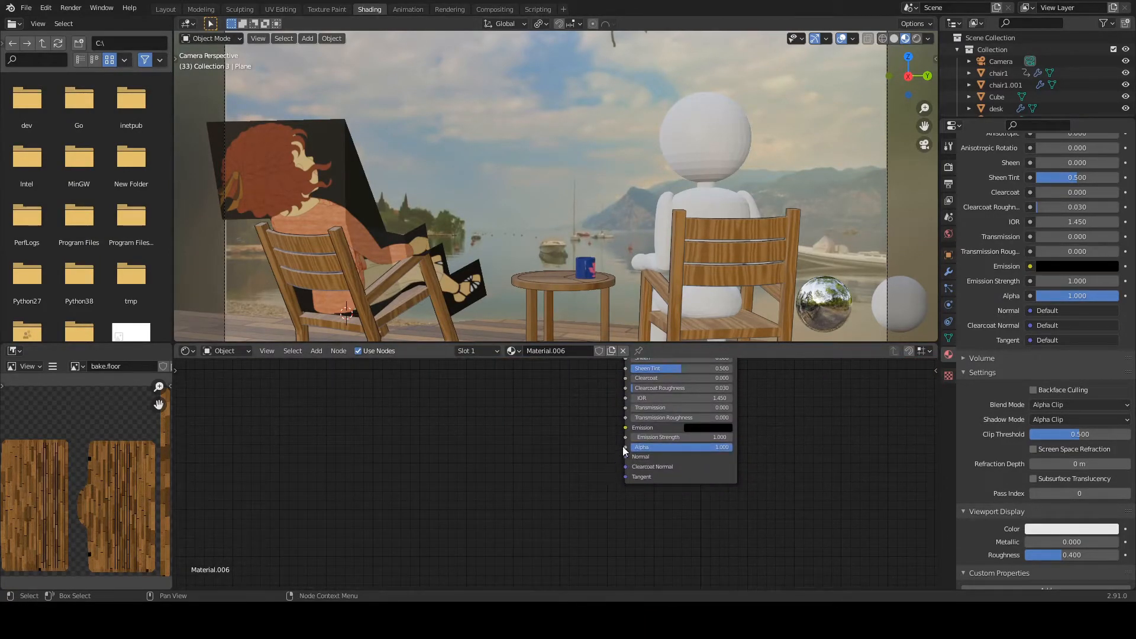
drag(623, 447, 587, 452)
scroll(578, 466, up, 5)
scroll(579, 466, down, 8)
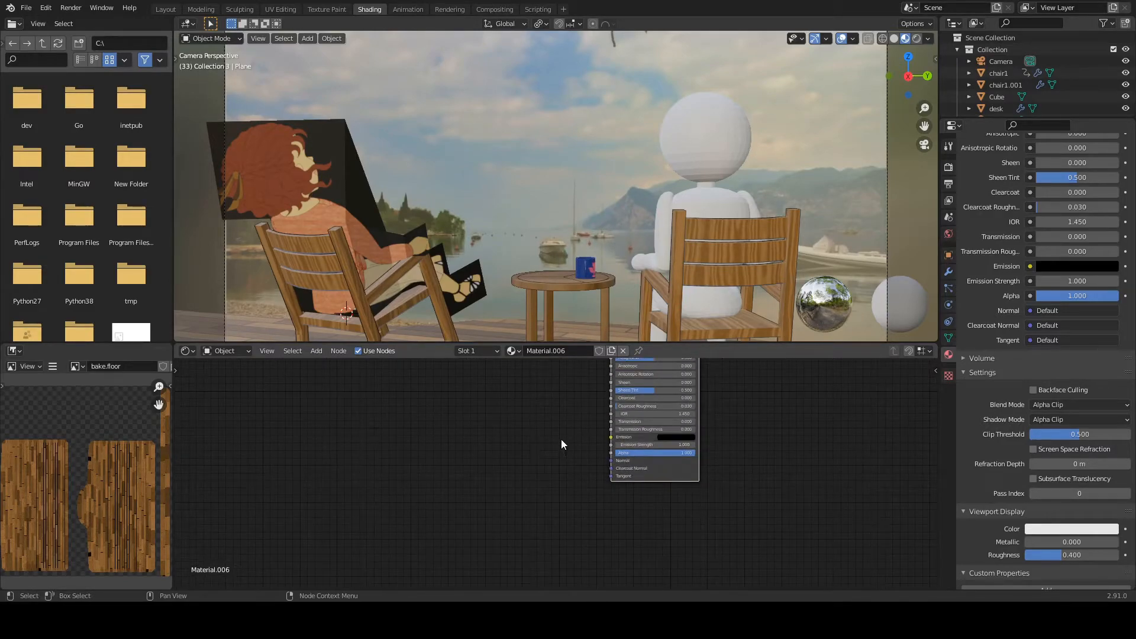
drag(755, 344, 749, 229)
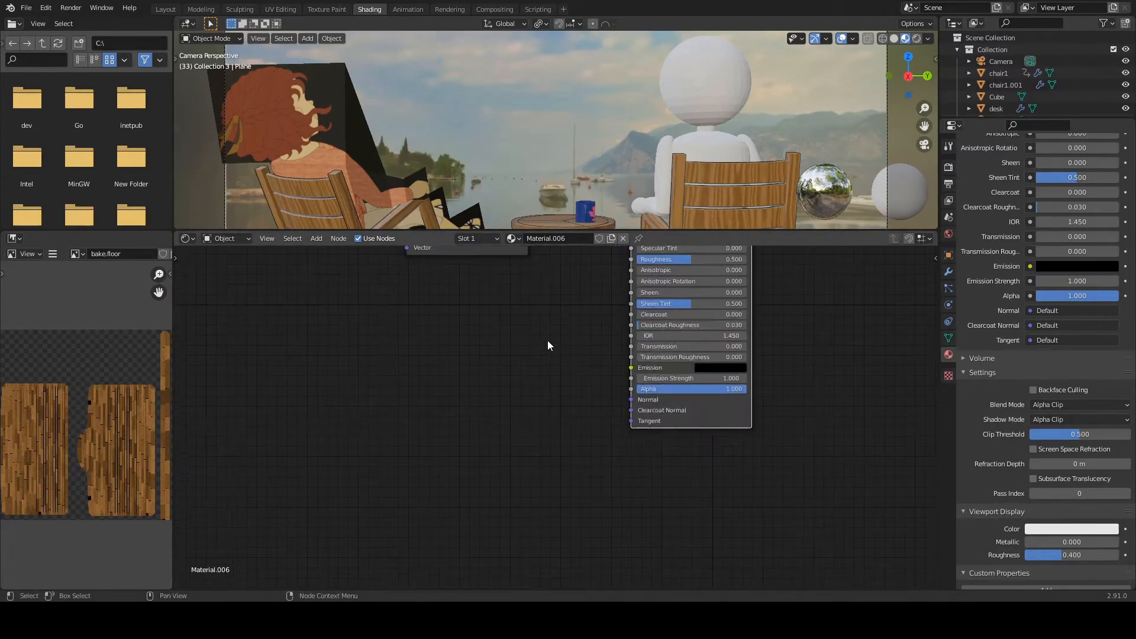
middle_drag(557, 328, 567, 424)
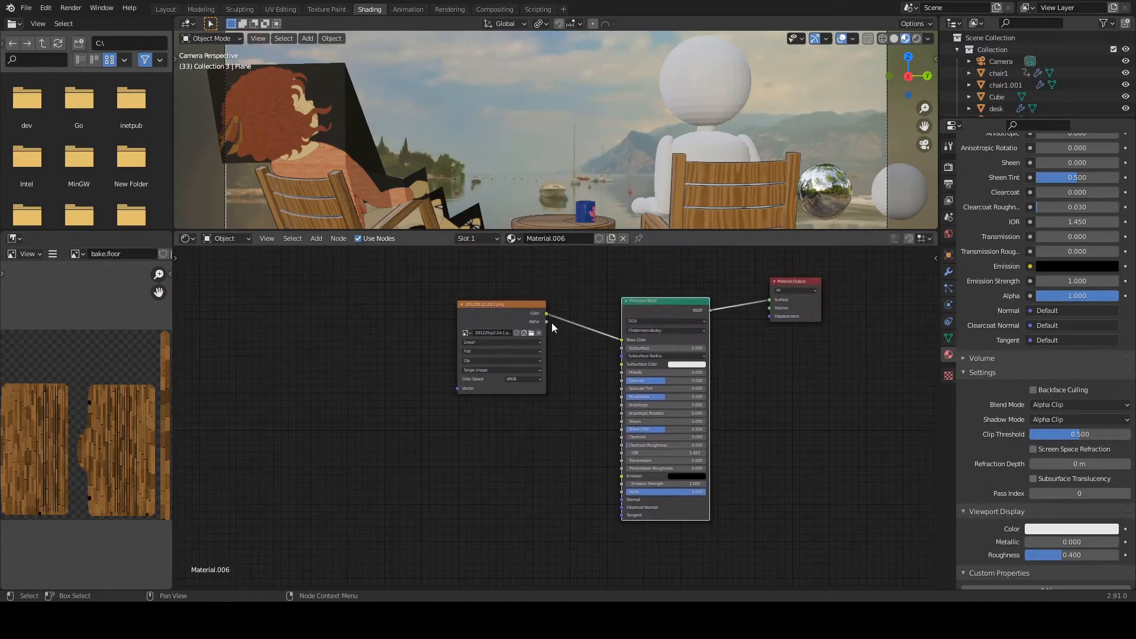
drag(546, 320, 616, 489)
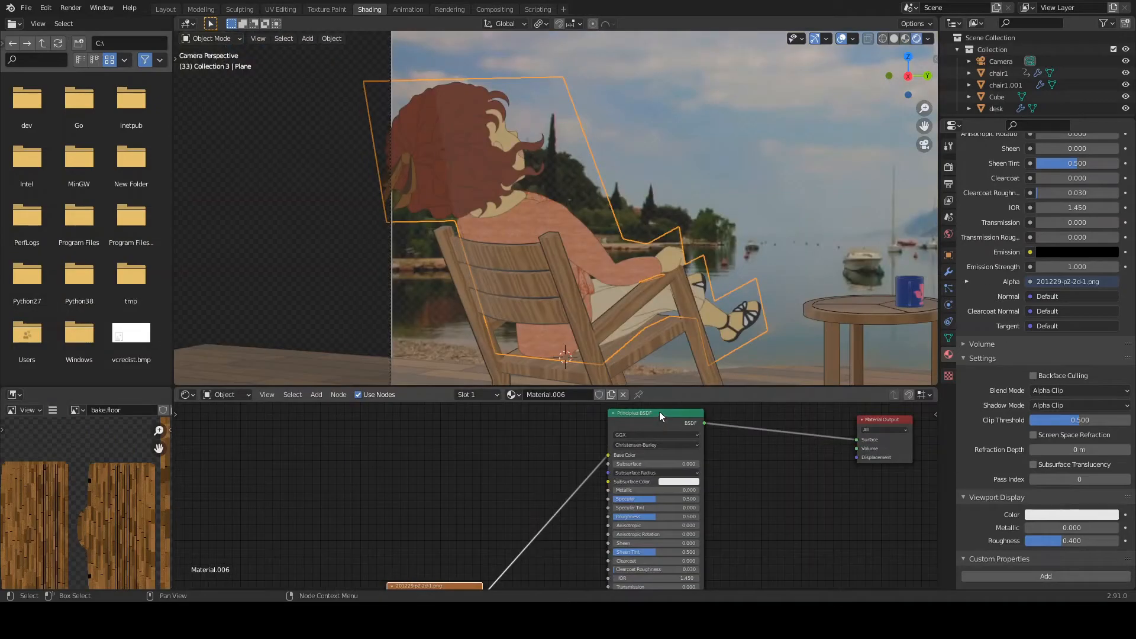
- Detach and delete the Principled BSDF node, and reposition the image texture node closer to the Material Output
alt+drag(662, 413, 727, 466)
scroll(734, 473, down, 2)
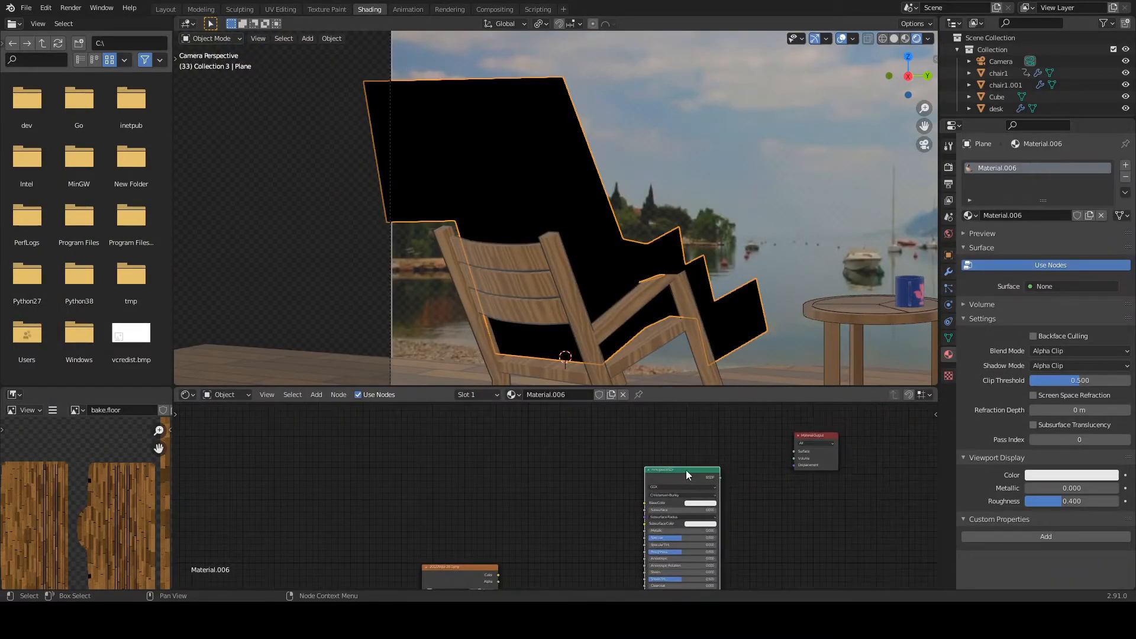
key(x)
scroll(553, 497, up, 1)
scroll(557, 501, down, 4)
drag(501, 538, 573, 455)
scroll(595, 470, up, 4)
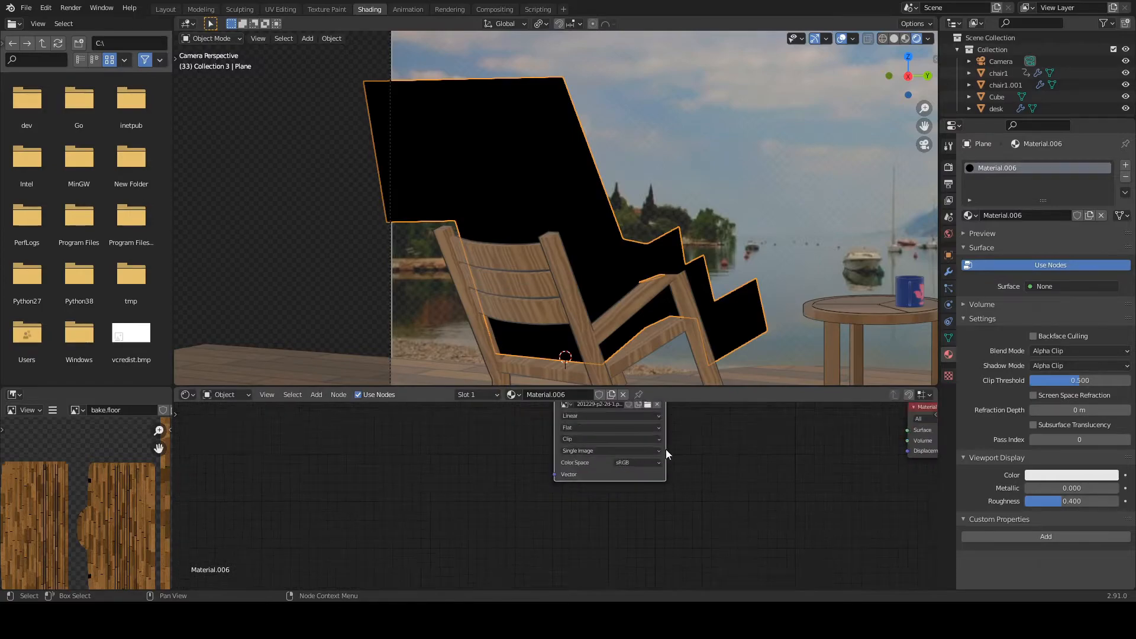
key(Home)
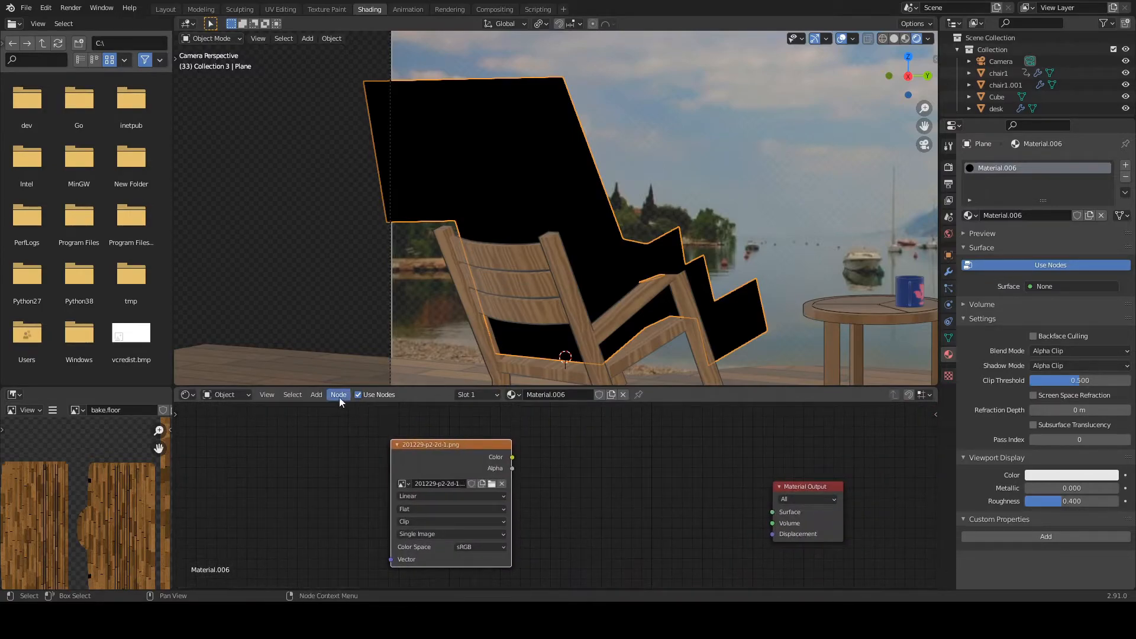
- Add an Emission shader node between the image texture and the Material Output
click(316, 394)
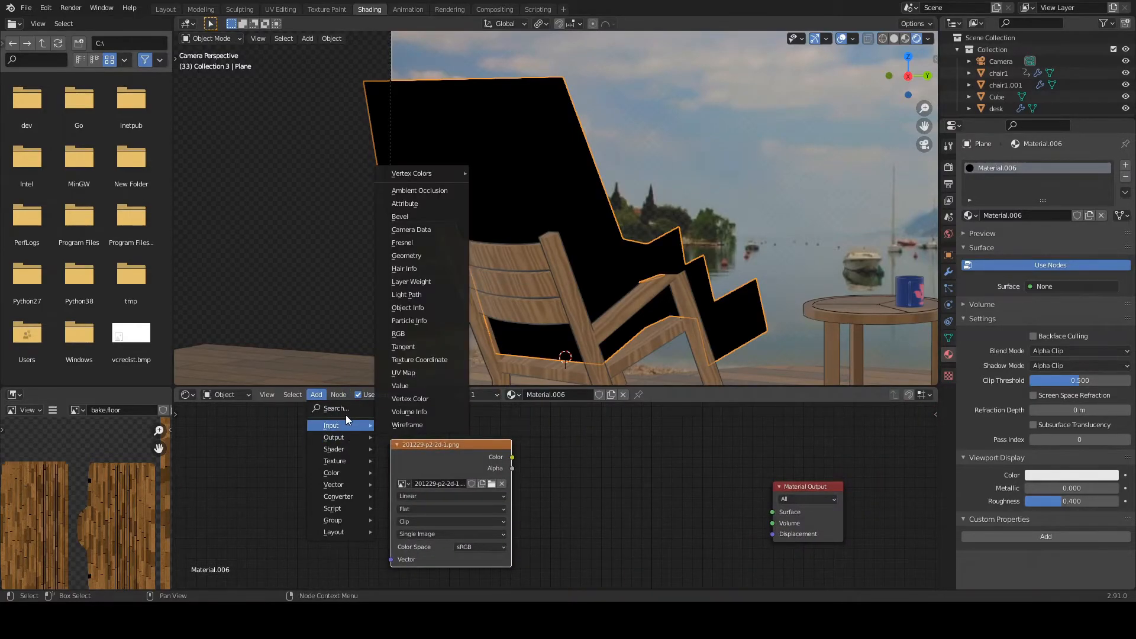
click(342, 407)
text(emmi)
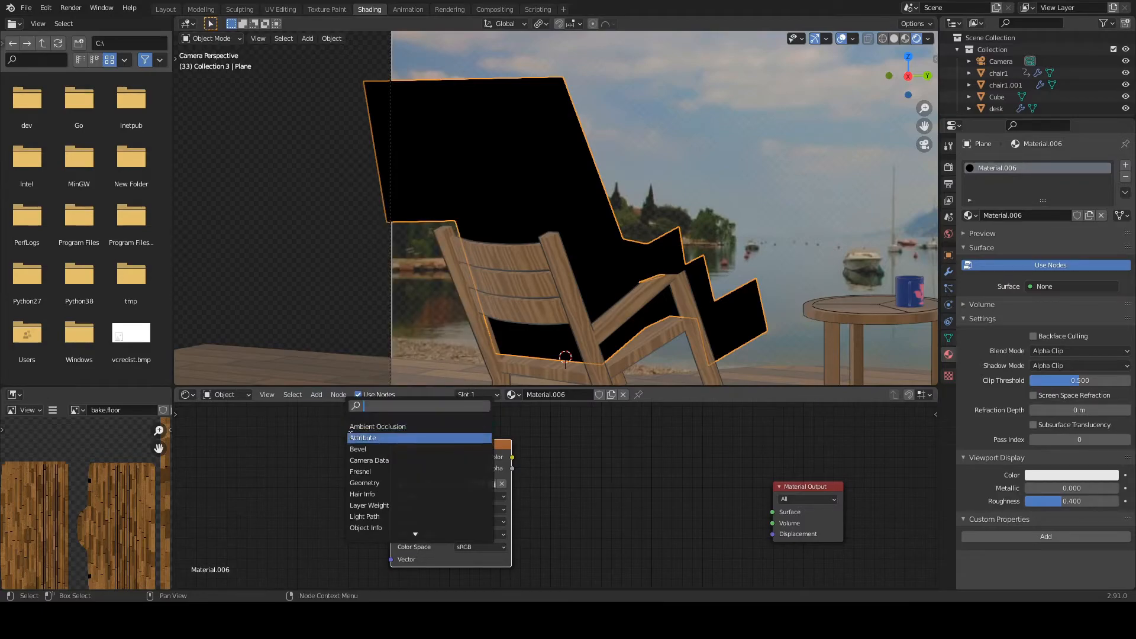
key(BackSpace)
key(BackSpace)
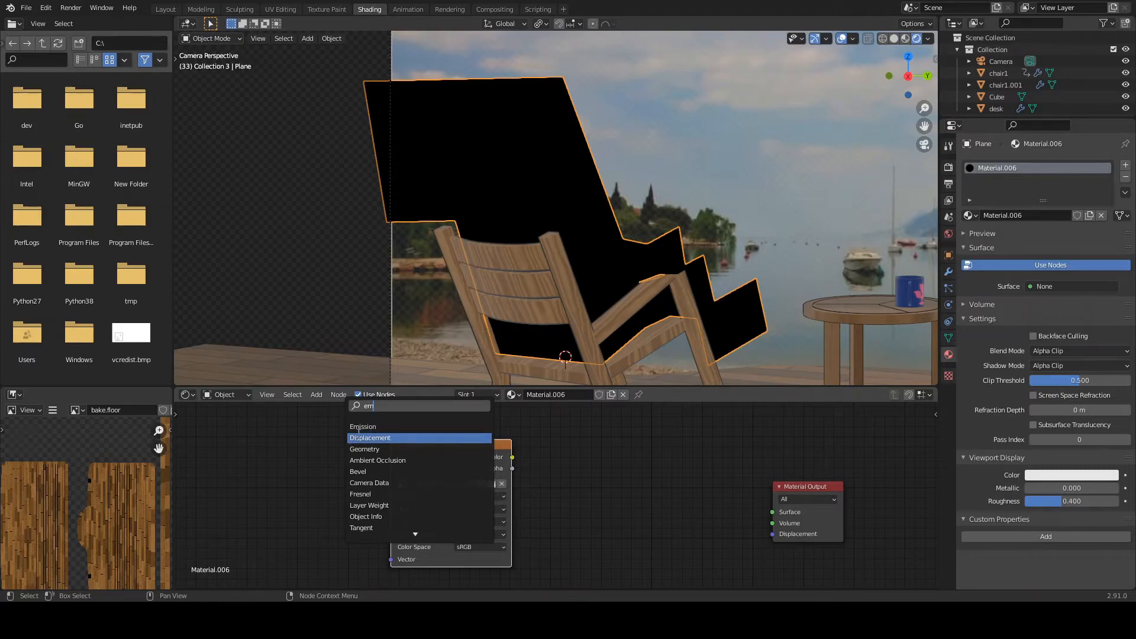
click(359, 427)
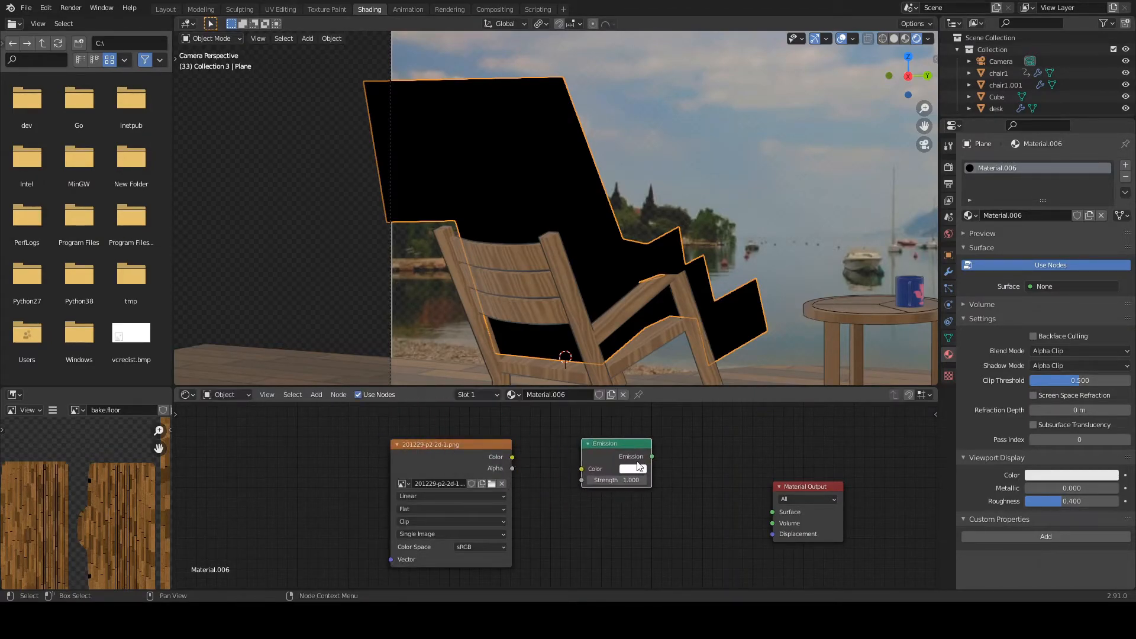
- Link the image's Color output to the Emission color and the Emission output to the Material Output's Surface
drag(512, 457, 582, 469)
drag(652, 457, 772, 512)
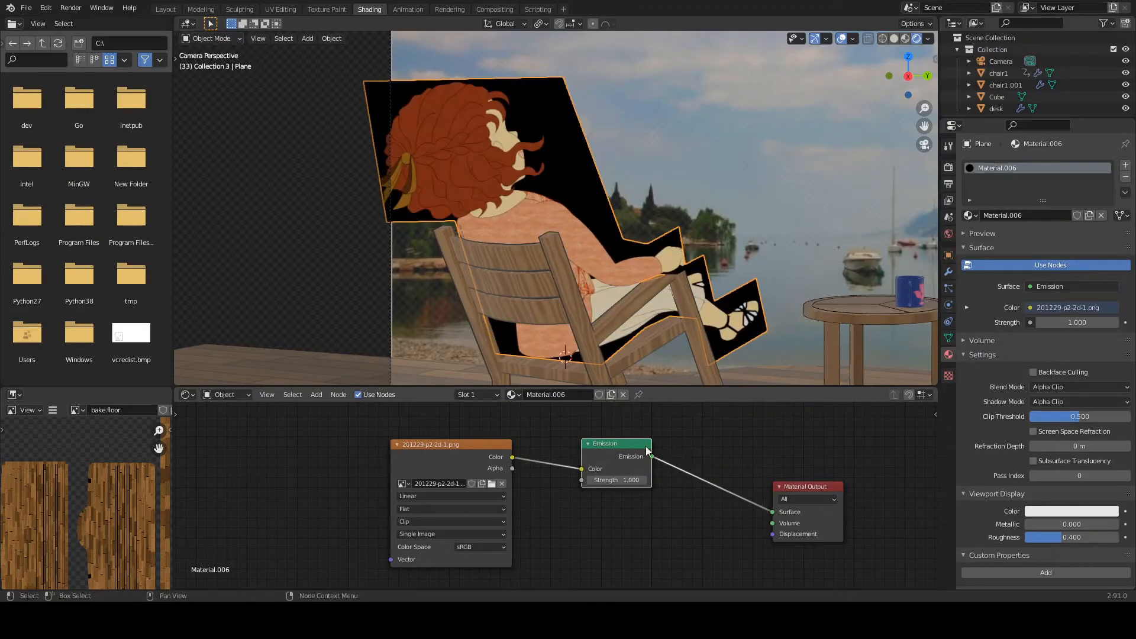
mouse_move(628, 444)
mouse_down()
mouse_move(669, 448)
mouse_move(650, 448)
mouse_up()
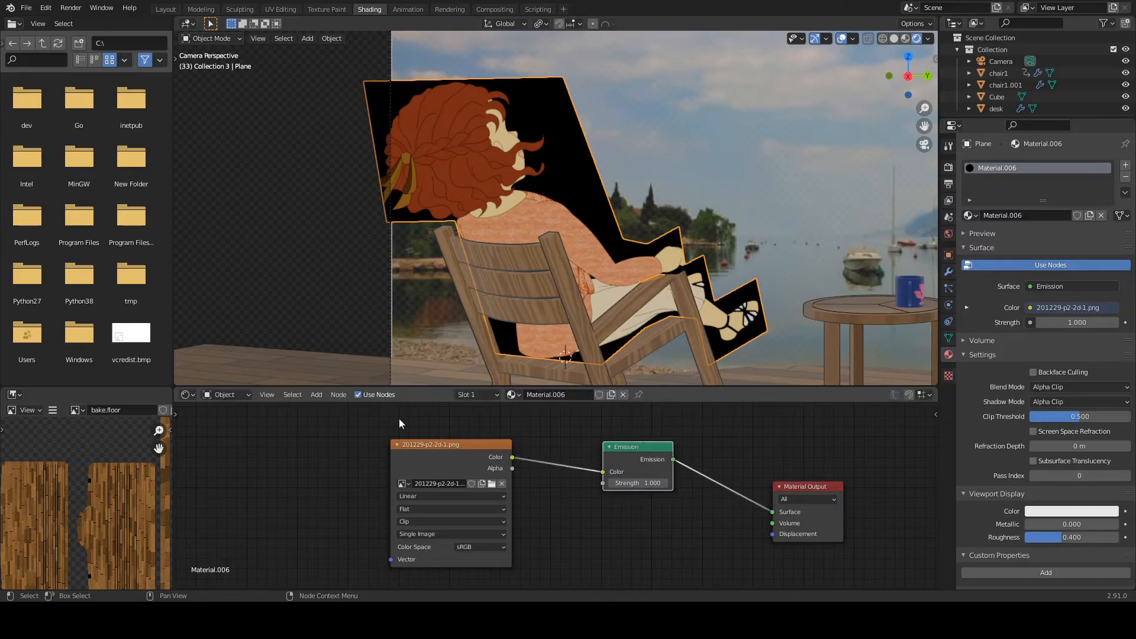
- Add a Transparent BSDF node below the Emission node and link the image's Alpha output to its Color input
click(316, 396)
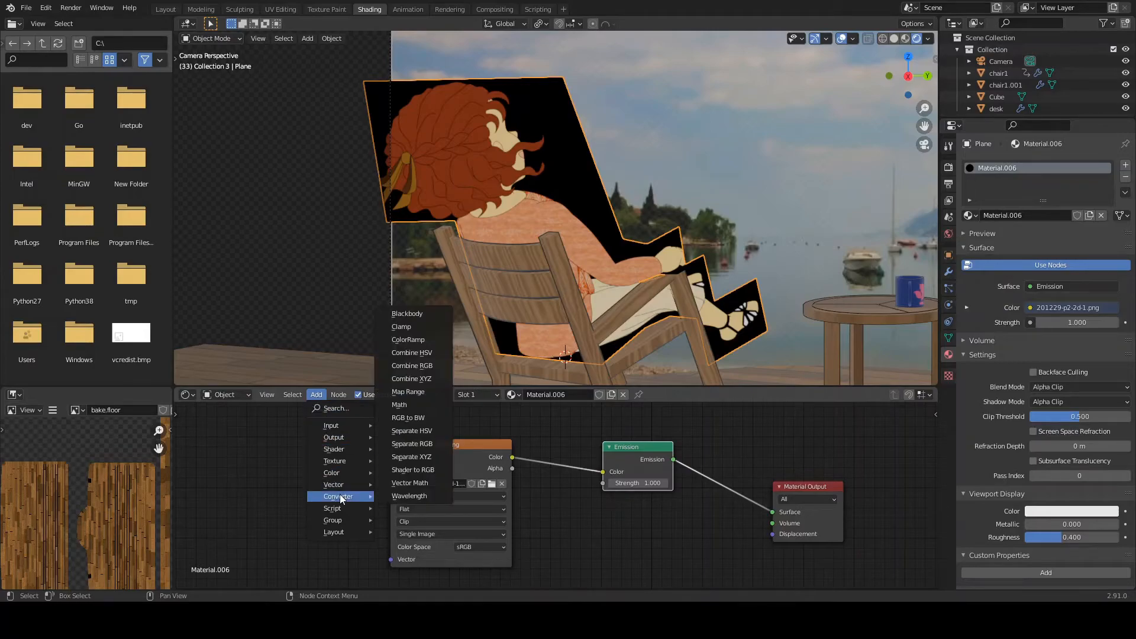
mouse_move(346, 523)
mouse_move(332, 460)
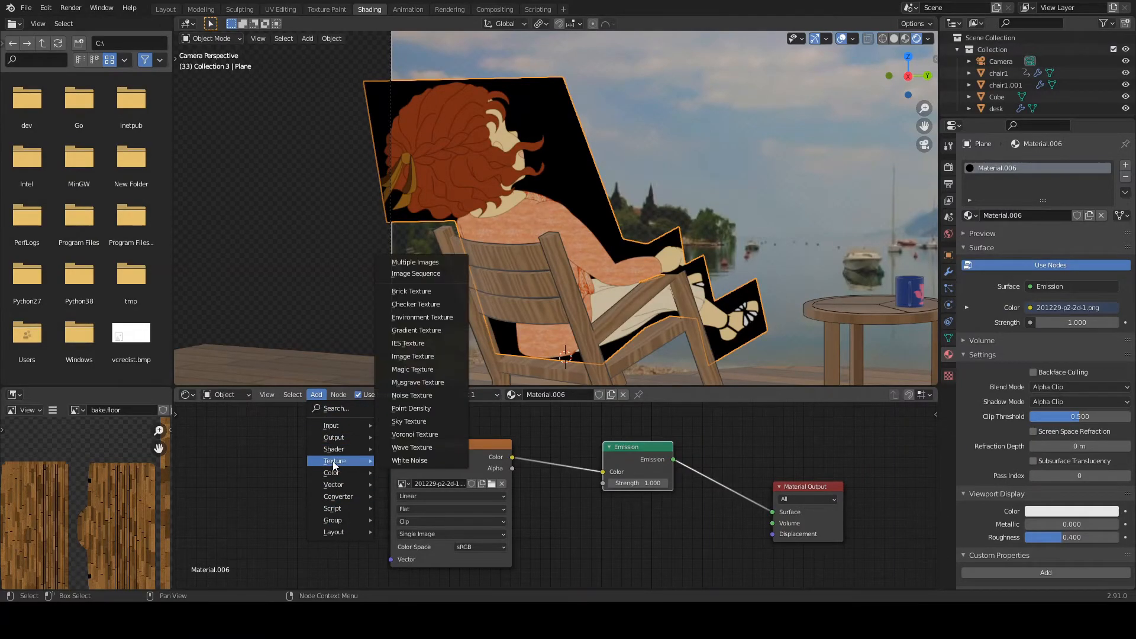
click(343, 409)
text(tra)
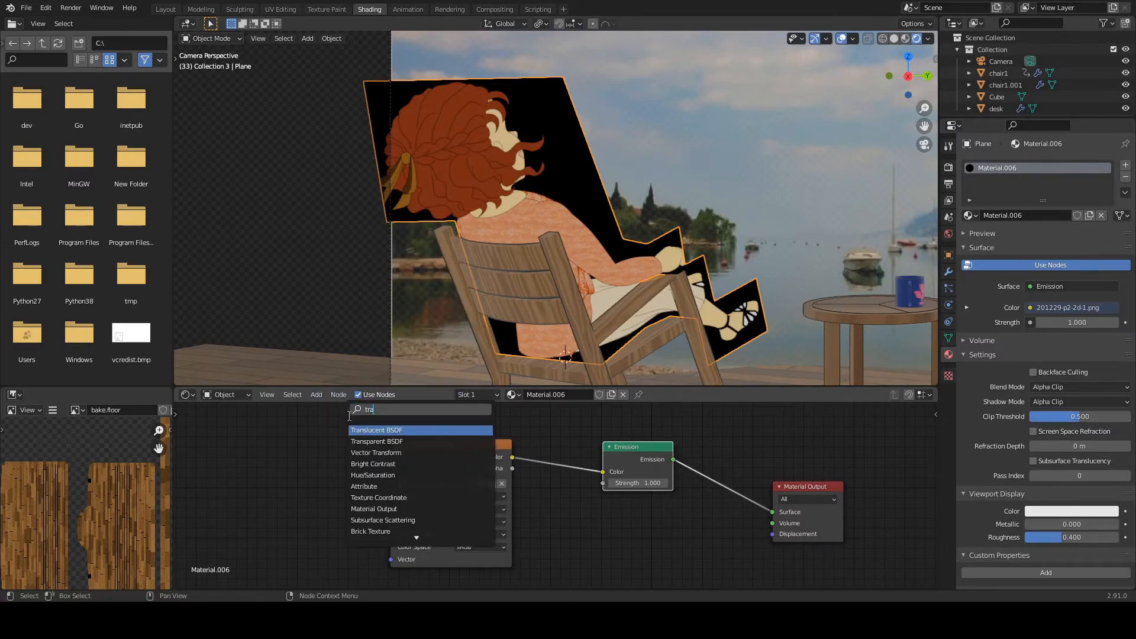
click(400, 442)
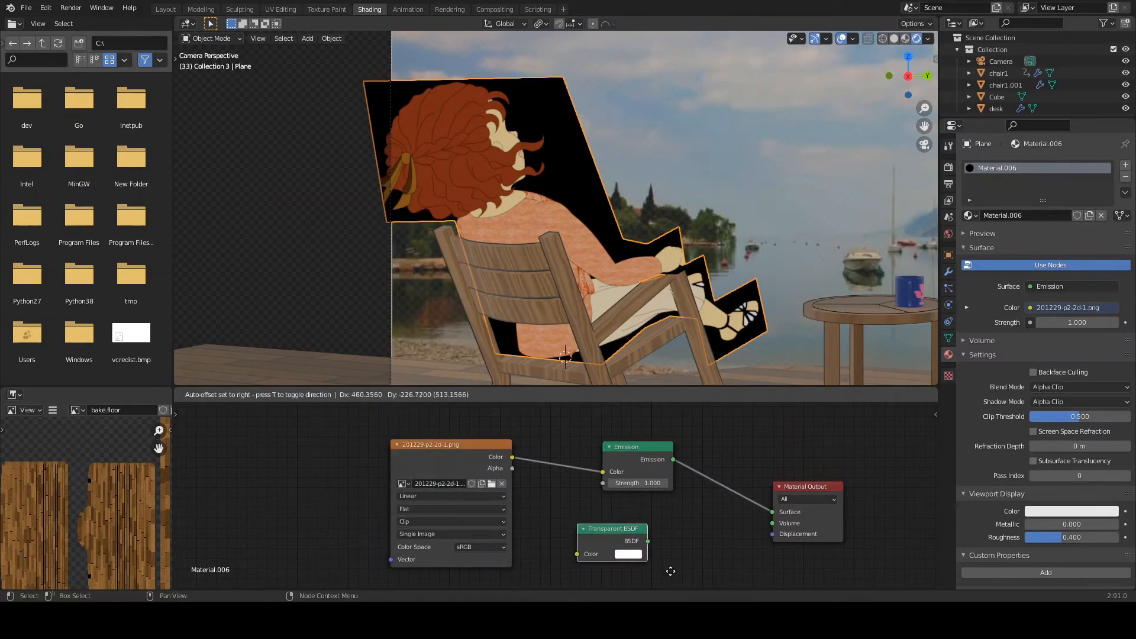
click(630, 559)
drag(512, 468, 577, 553)
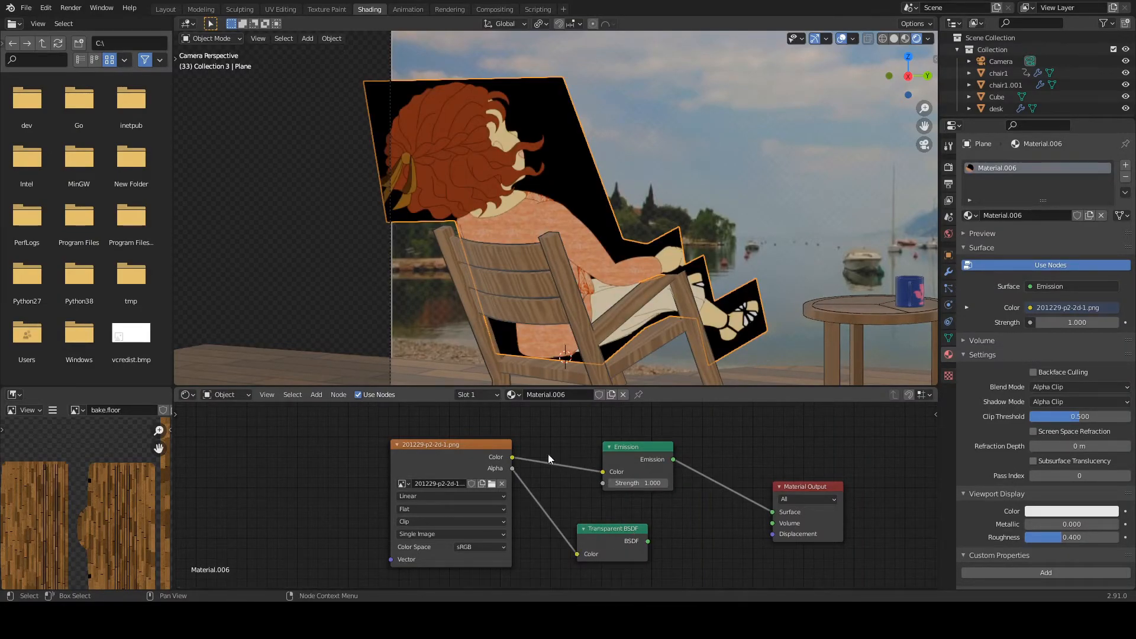
- Insert a Mix Shader node into the link between the Emission node and the Material Output
click(316, 394)
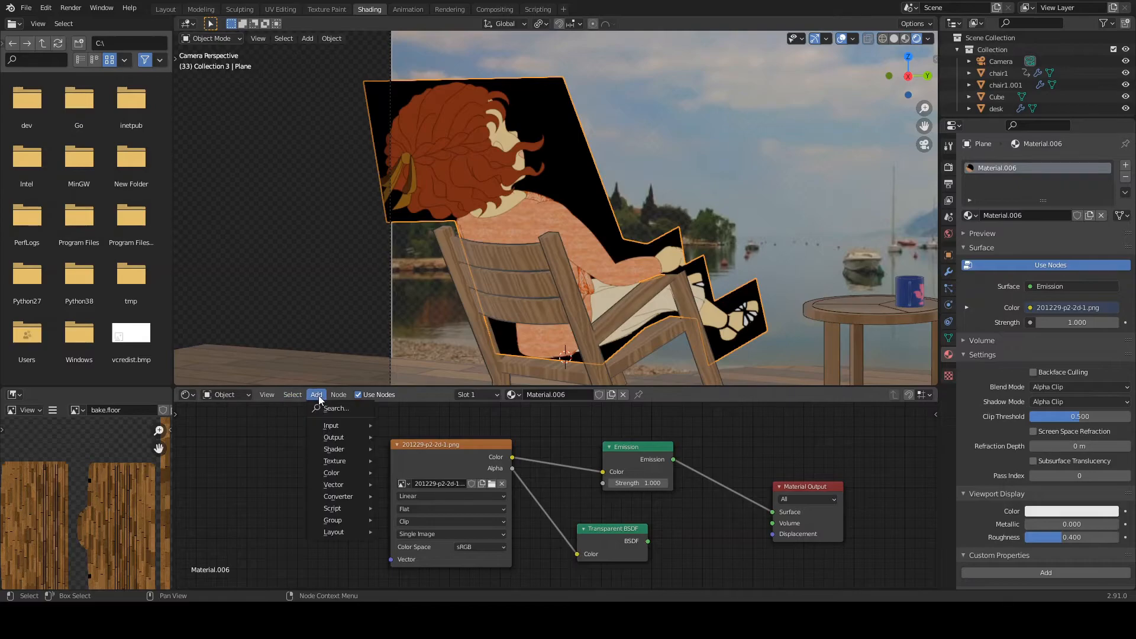
click(342, 408)
text(mix)
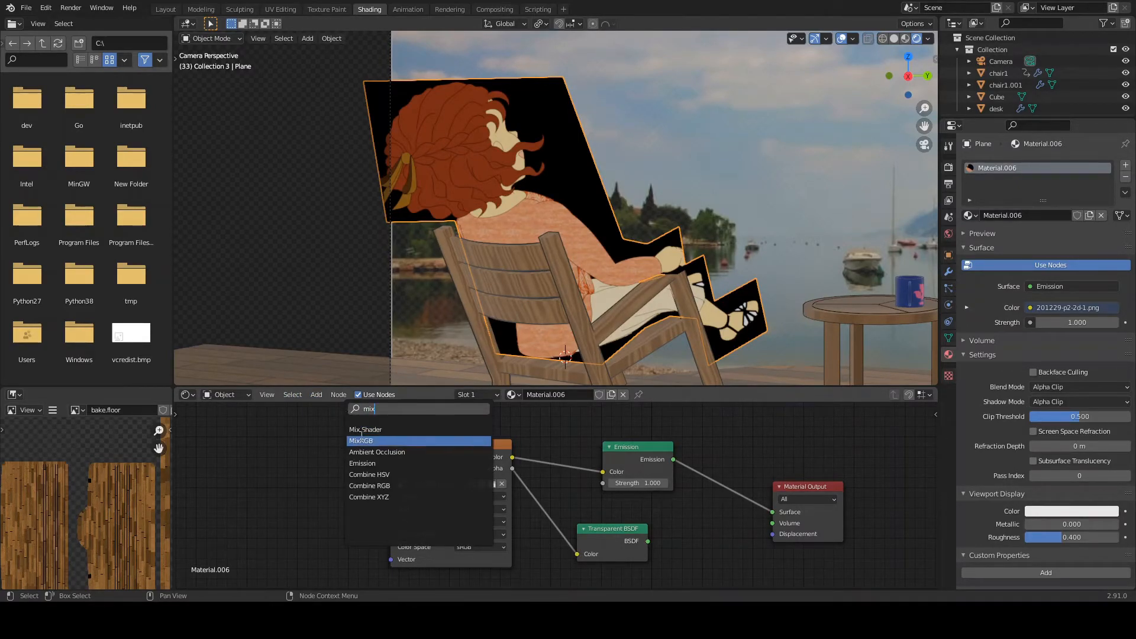
click(364, 428)
click(739, 482)
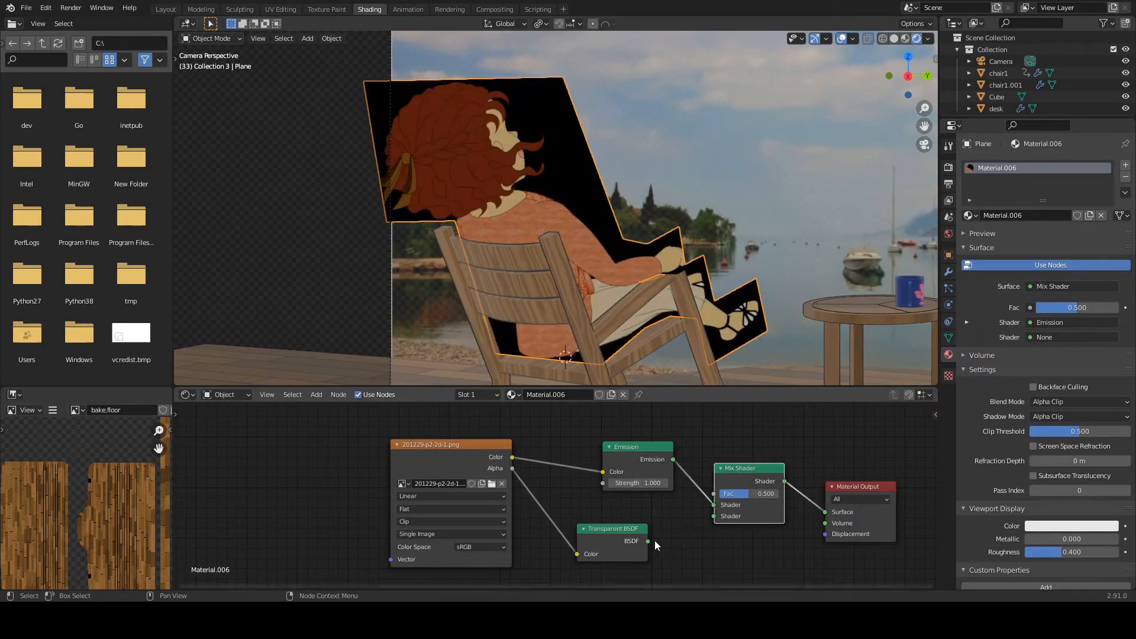
drag(648, 540, 655, 535)
drag(704, 503, 714, 500)
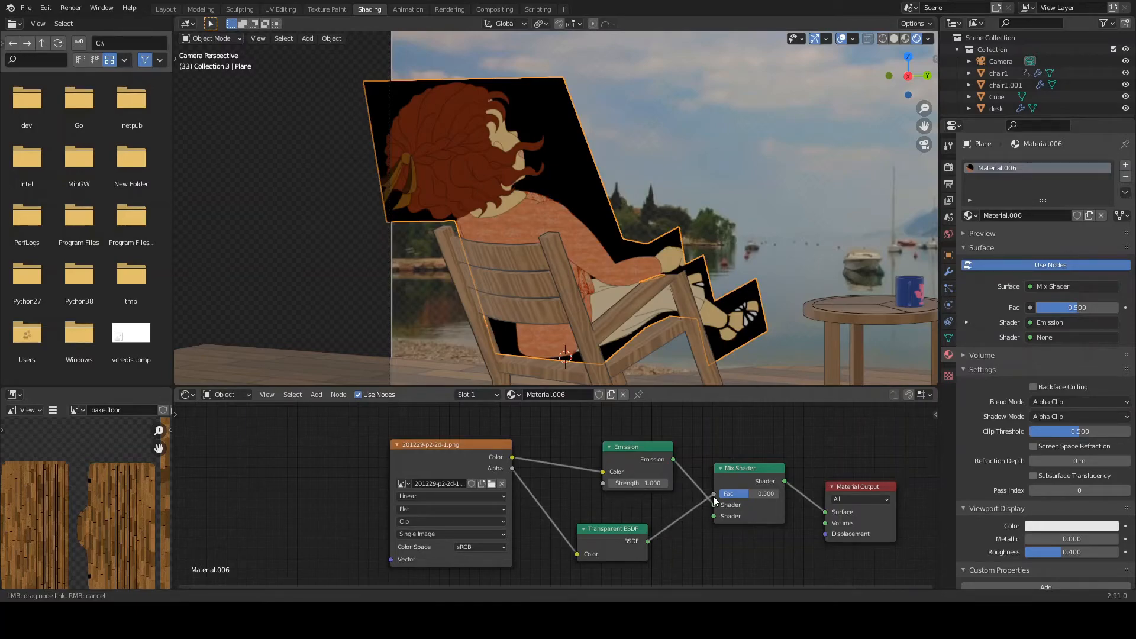
drag(712, 495, 668, 546)
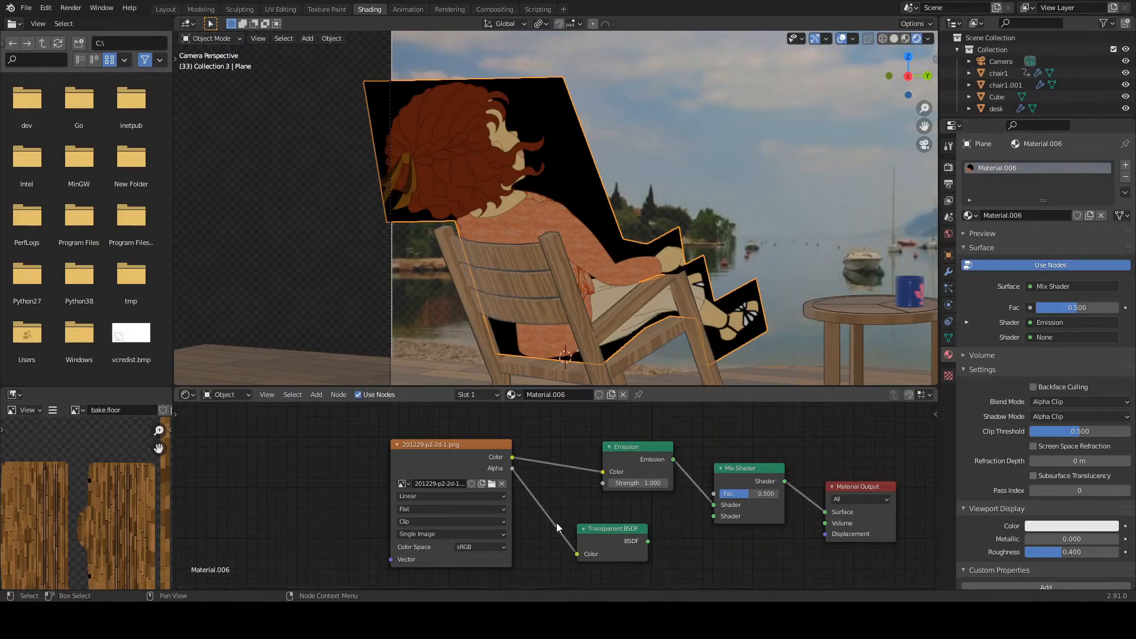
- Unlink Alpha from the Transparent BSDF, then wire Alpha to the Mix Shader's Fac, with Transparent BSDF as first shader and Emission as second
shift+right_drag(563, 512, 539, 553)
ctrl+right_drag(541, 549, 638, 551)
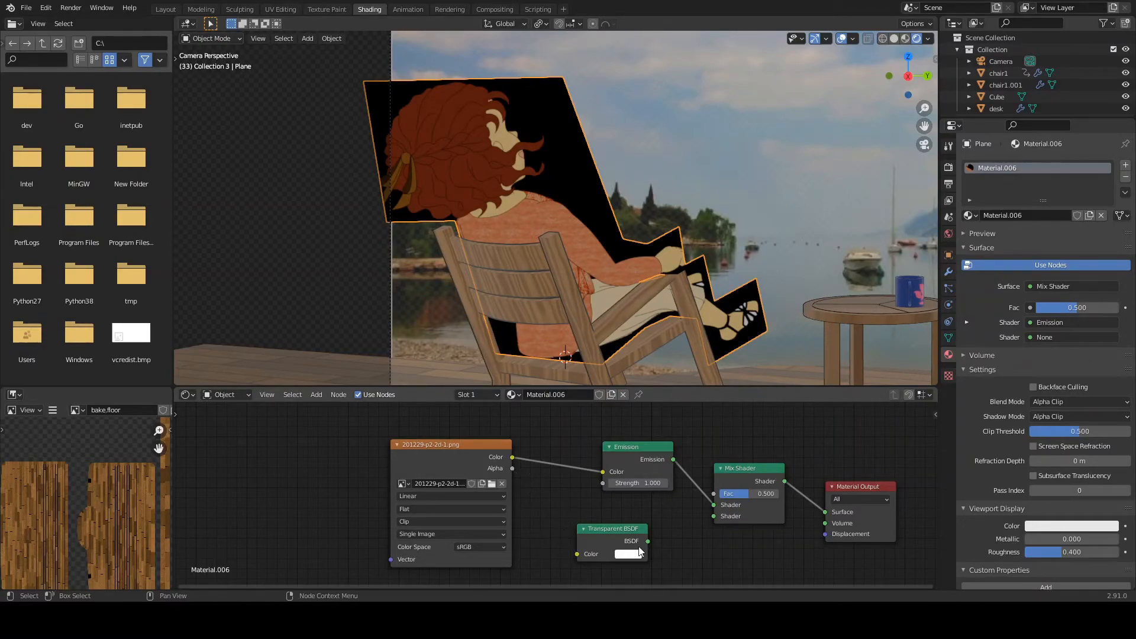
drag(648, 540, 712, 516)
drag(512, 468, 713, 495)
drag(629, 448, 637, 421)
drag(713, 504, 713, 516)
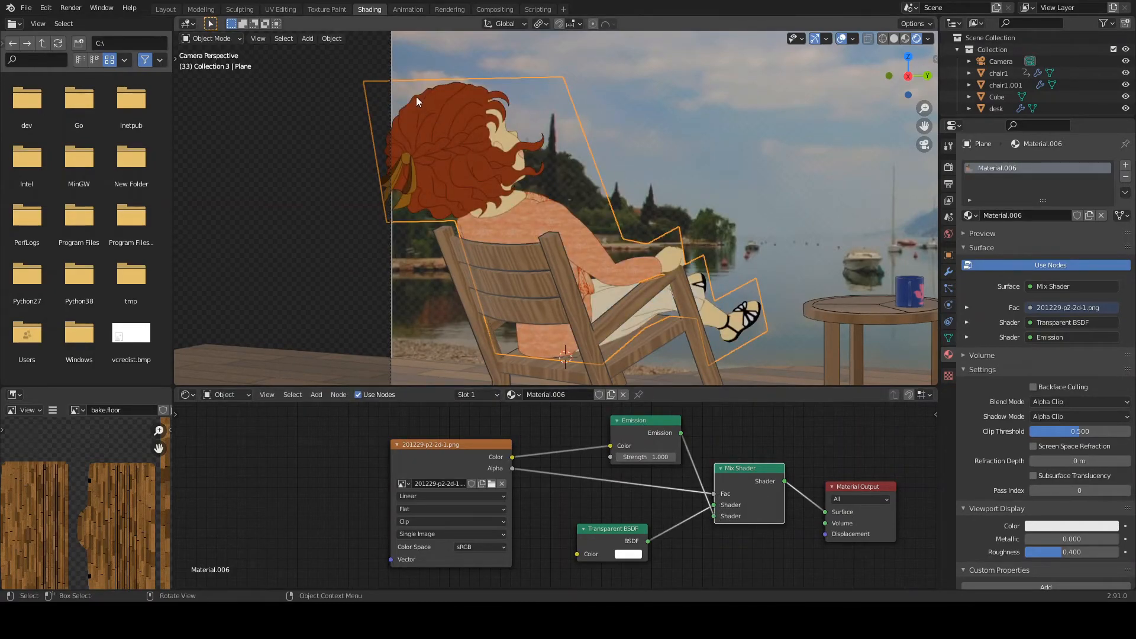
- Compare the woman's colors in Material Preview and Rendered viewport shading, ending in Material Preview
click(903, 43)
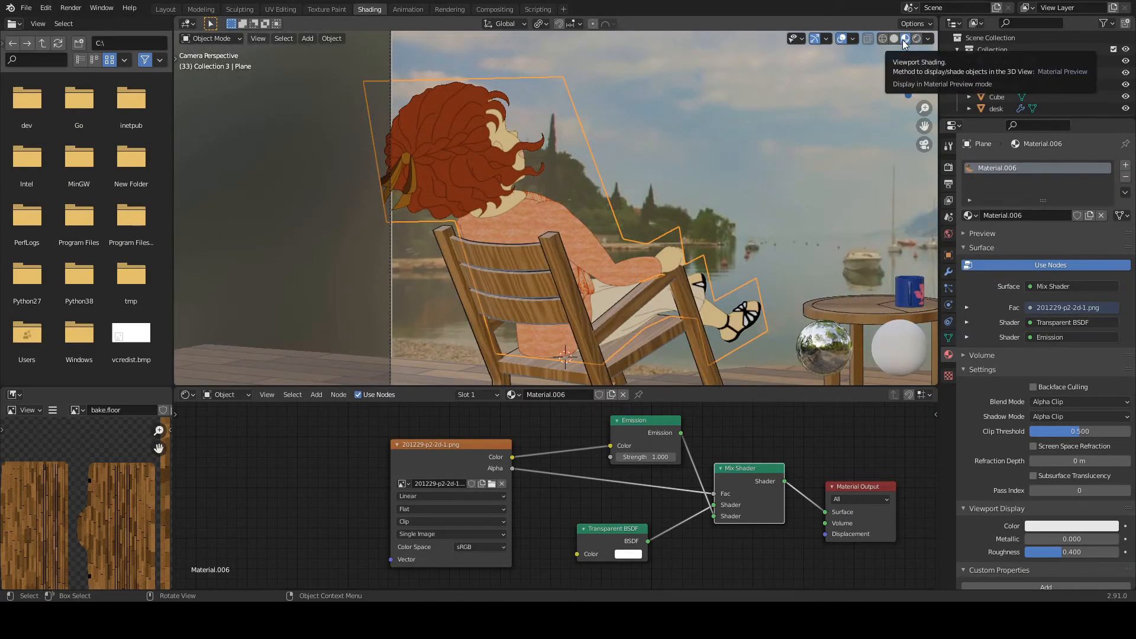
click(914, 40)
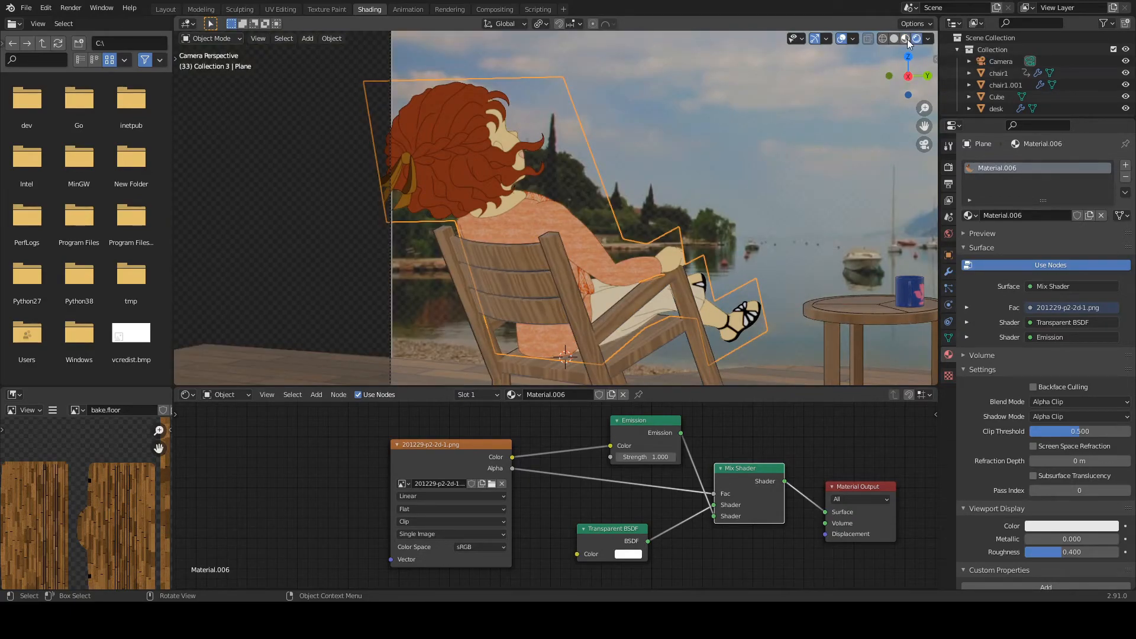
click(907, 41)
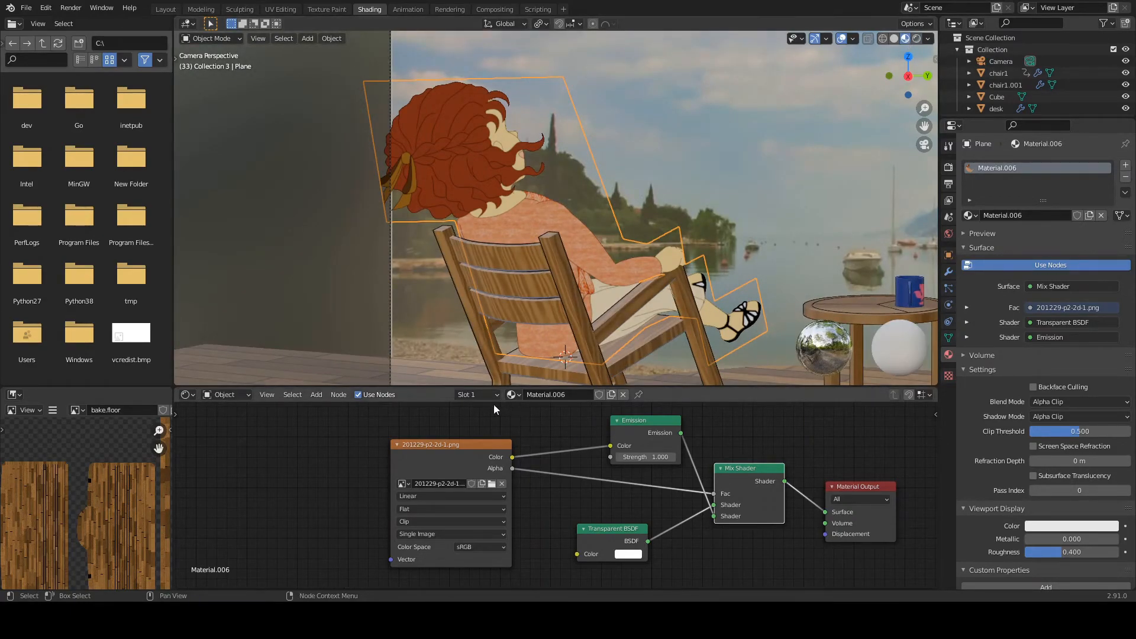
- Insert a Hue/Saturation node between the image texture and Emission, and place a reduced window of the original drawing alongside for reference
click(321, 395)
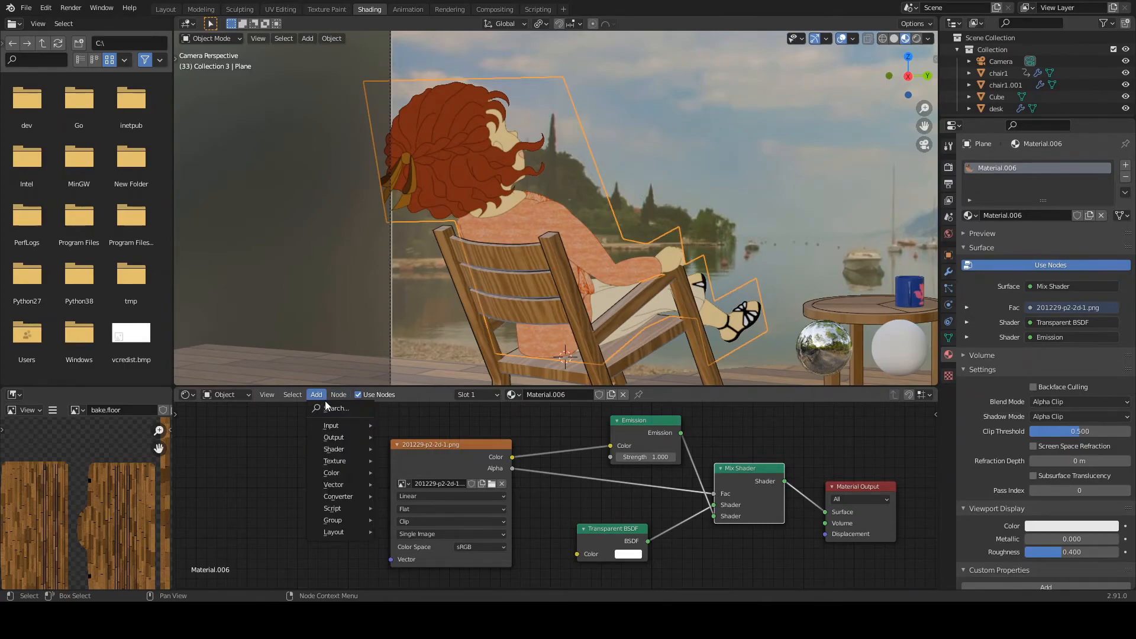
click(331, 408)
text(hu)
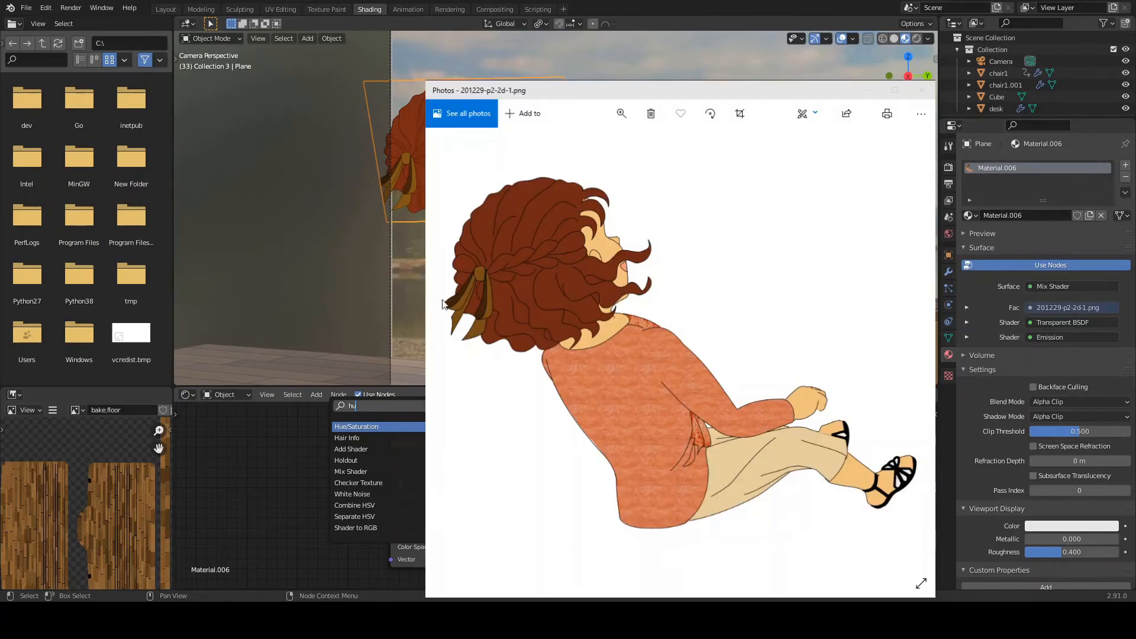
alt+drag(579, 281, 710, 231)
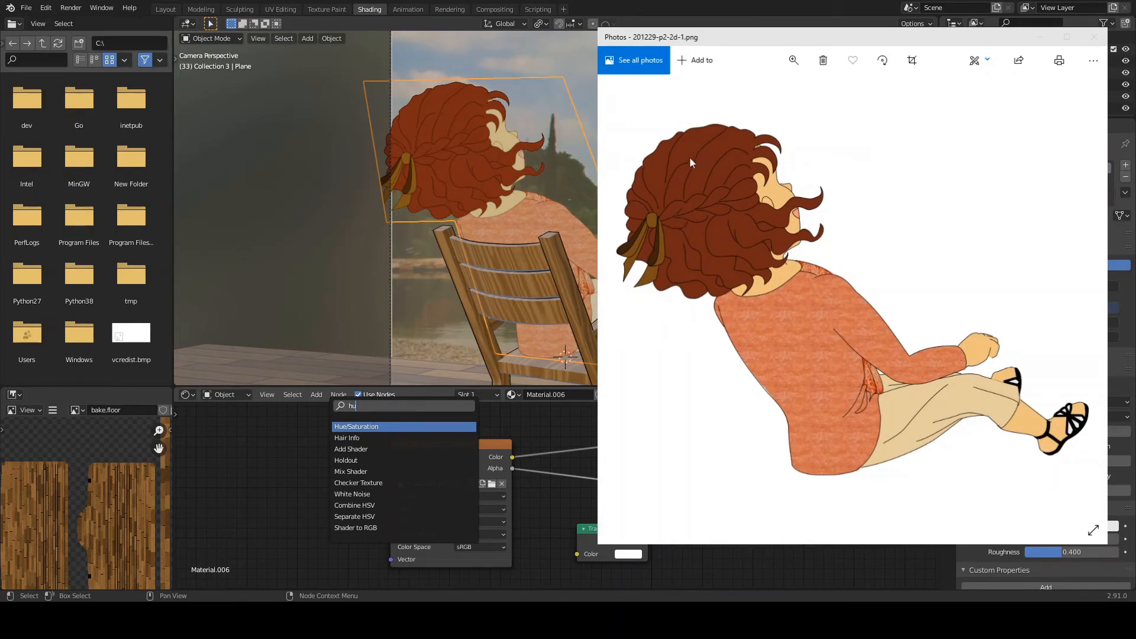
alt+right_drag(664, 160, 858, 356)
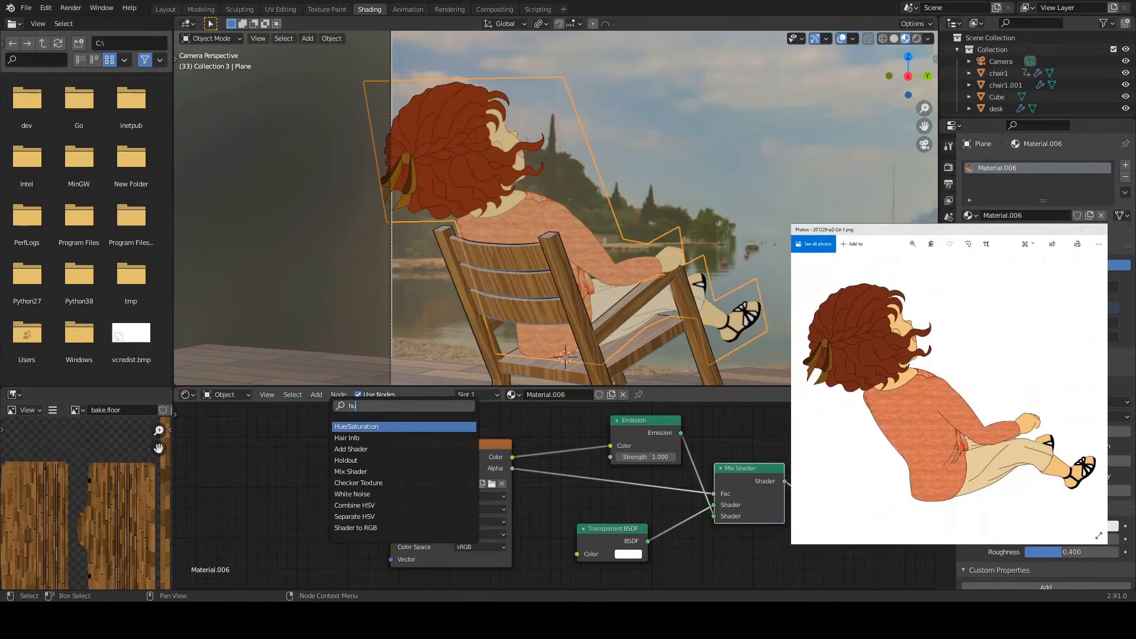
click(382, 427)
click(639, 426)
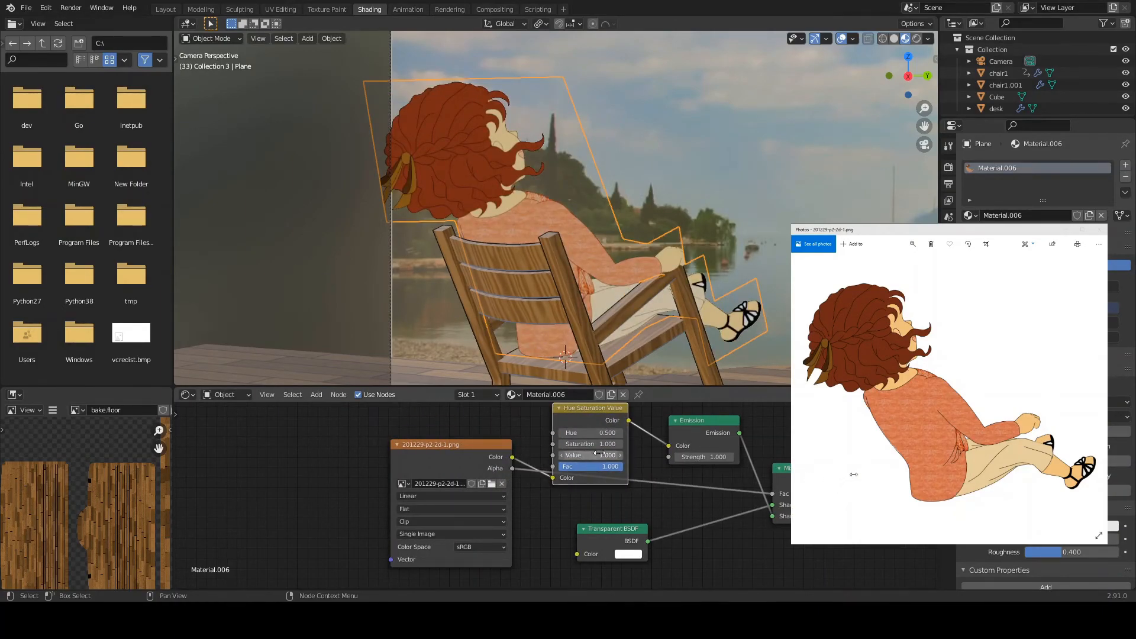
- Set the Hue Saturation Value node's Value to 0.5 to darken the drawing
middle_drag(638, 454, 634, 491)
drag(590, 451, 595, 435)
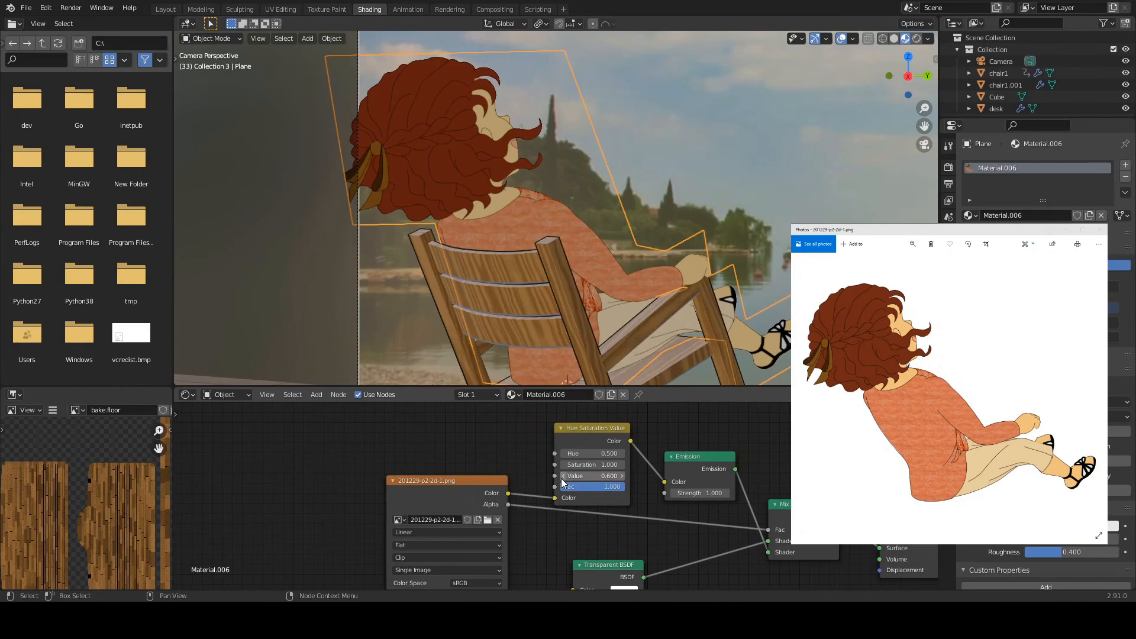
click(562, 476)
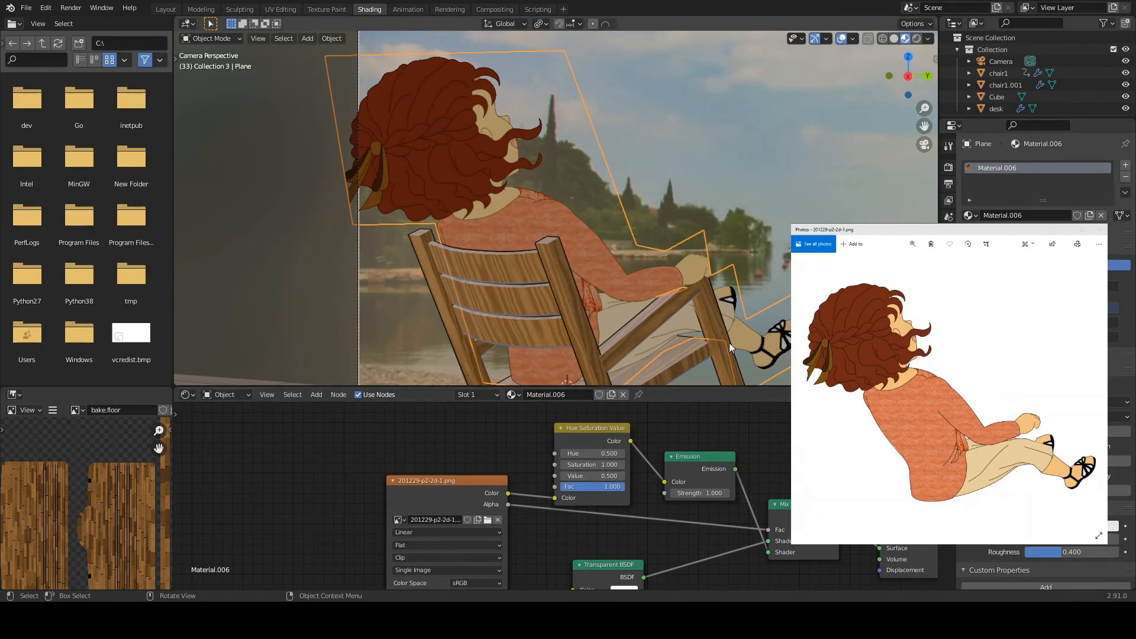
- Deselect the plane and compare the woman's colors with the original drawing in the Layout workspace's camera view, using Rendered shading
click(778, 168)
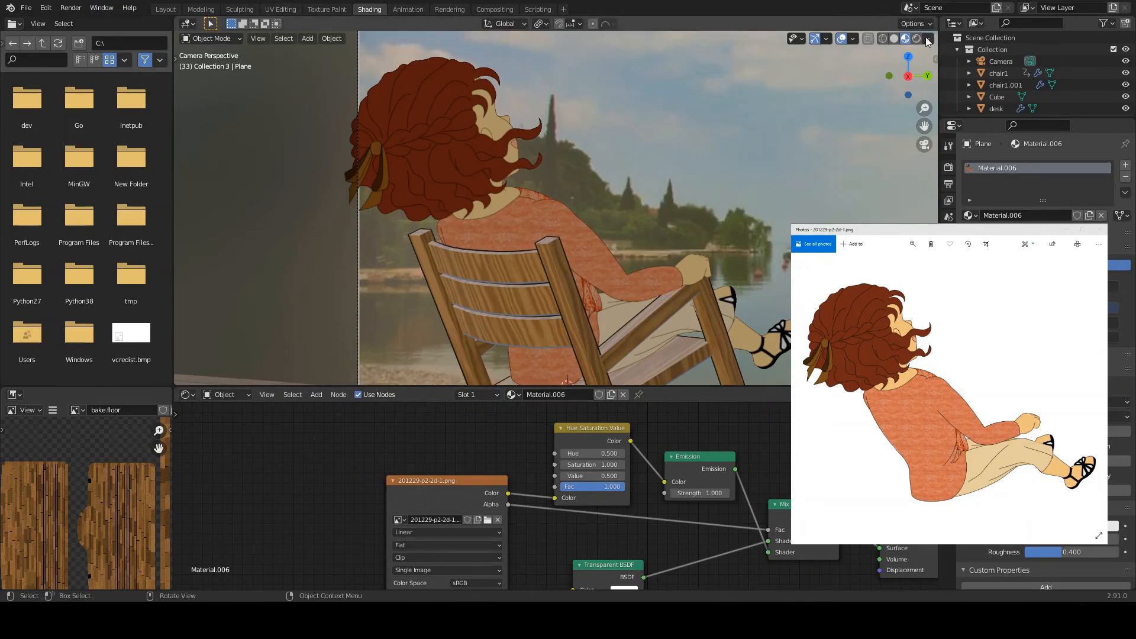
click(166, 9)
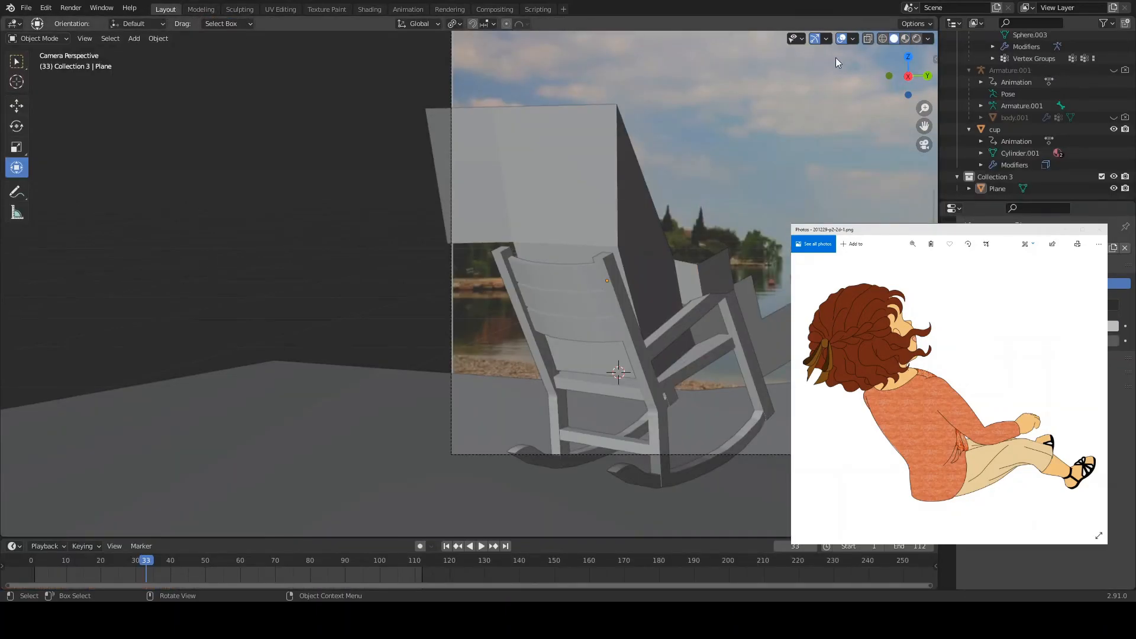
click(916, 39)
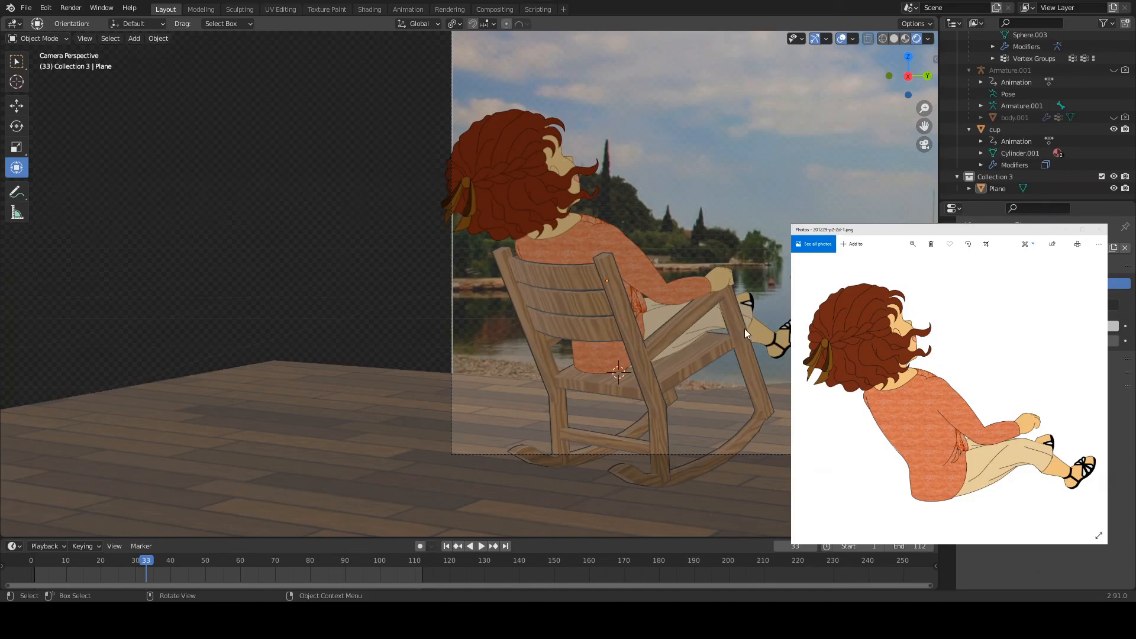
scroll(743, 331, down, 5)
shift+middle_drag(710, 335, 421, 272)
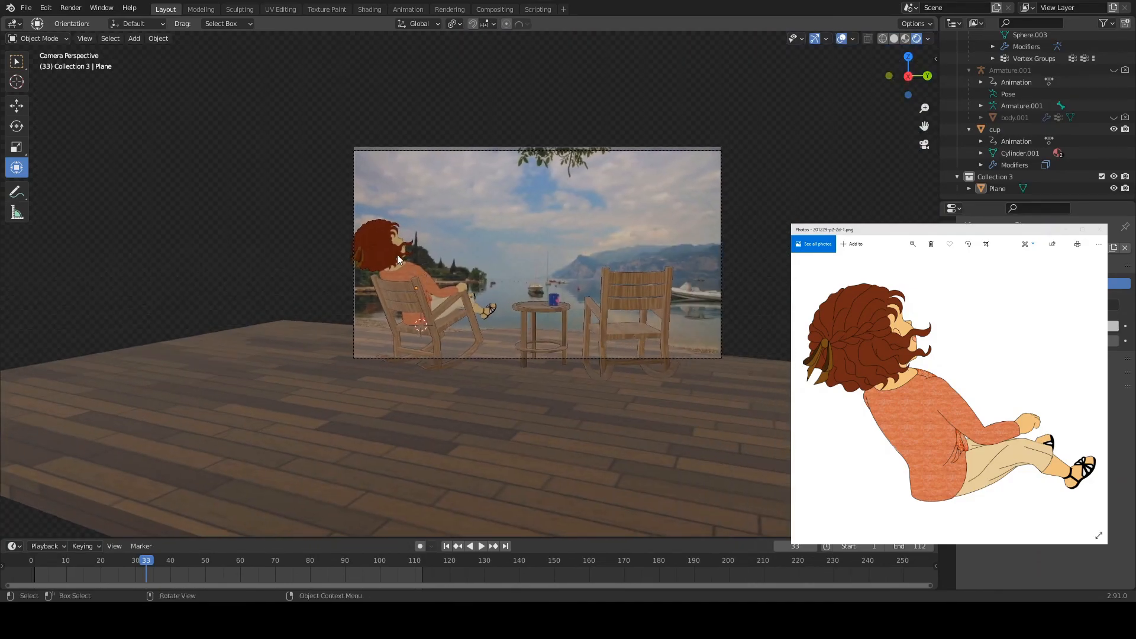
scroll(431, 212, up, 5)
shift+middle_drag(431, 211, 576, 236)
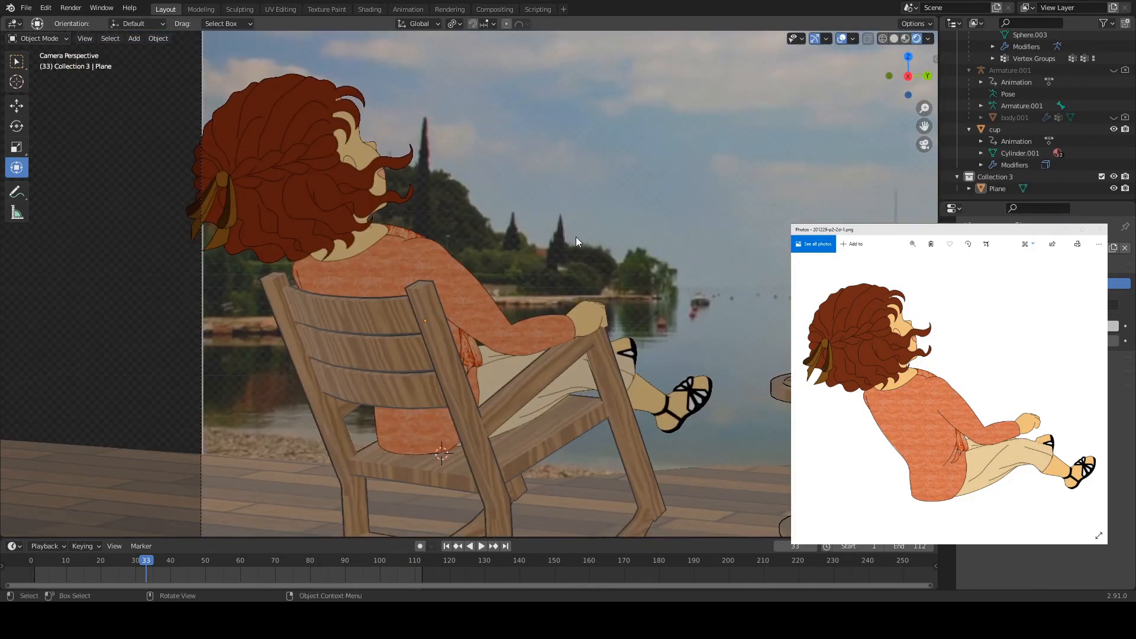